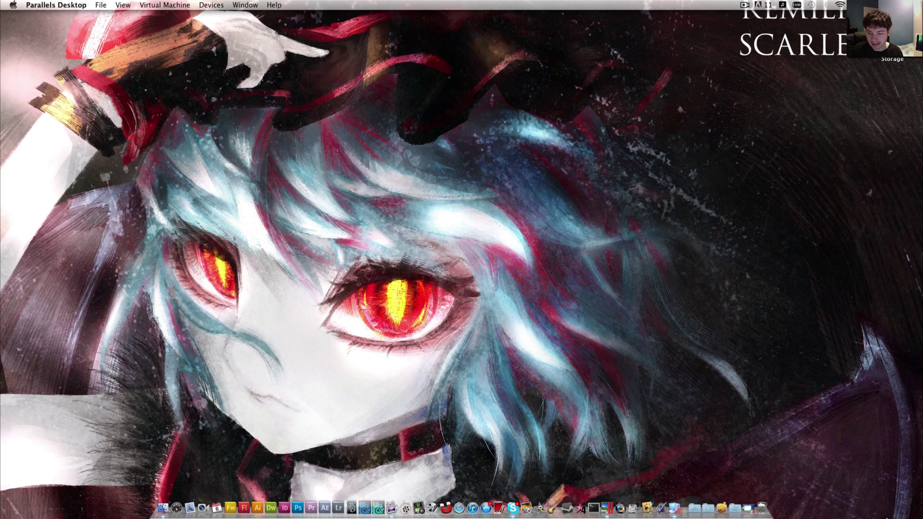
Step: Restore the minimized Windows XP – Parallels Desktop window from the Dock
{"action": "left_click", "coordinate": [749, 508]}
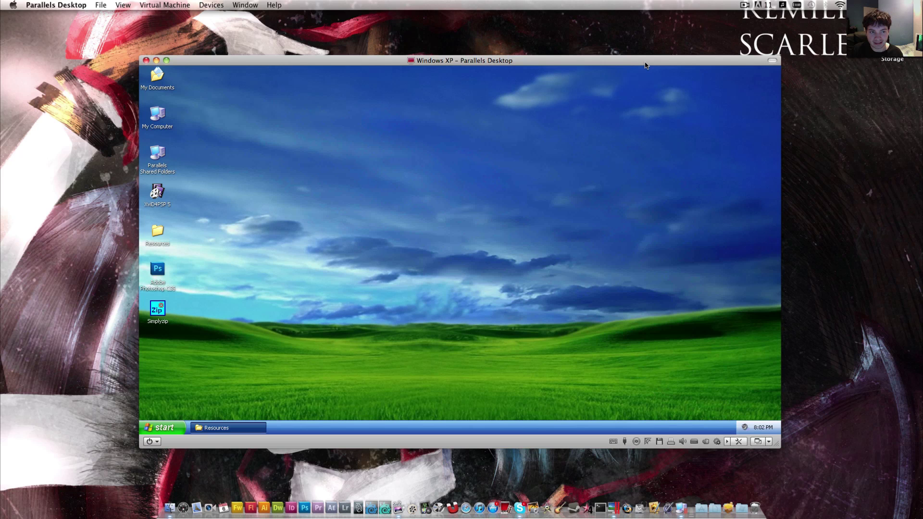
Step: Nudge the Windows XP VM window down slightly and switch it to full screen
{"action": "mouse_move", "coordinate": [643, 63]}
{"action": "left_mouse_down"}
{"action": "mouse_move", "coordinate": [632, 66]}
{"action": "mouse_move", "coordinate": [646, 72]}
{"action": "left_mouse_up"}
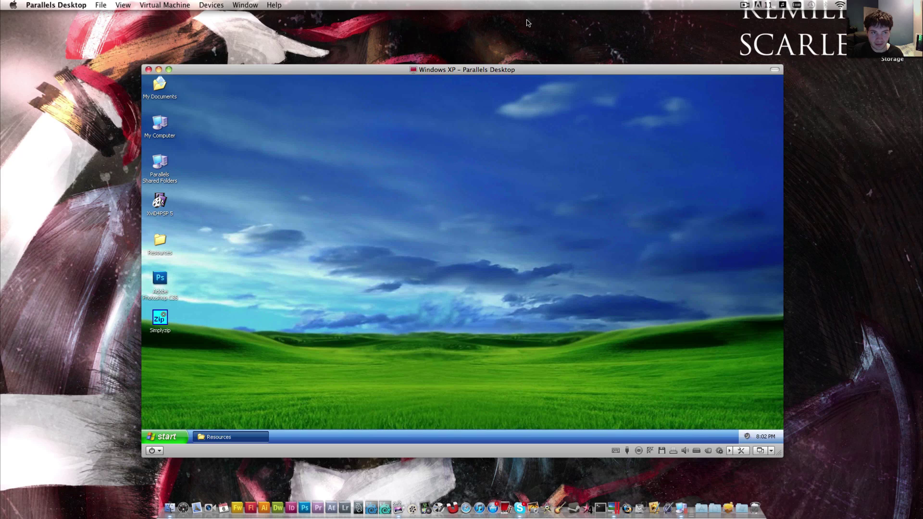
{"action": "left_click", "coordinate": [124, 5]}
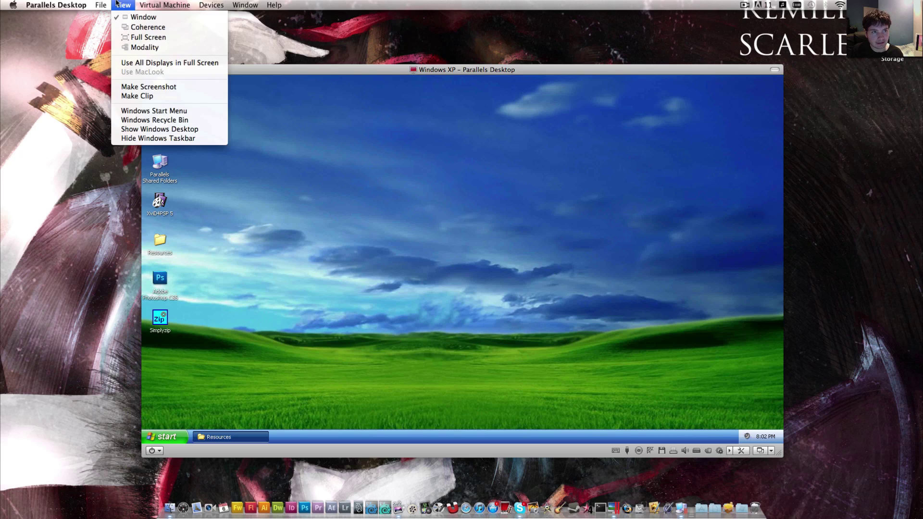
{"action": "left_click", "coordinate": [168, 38]}
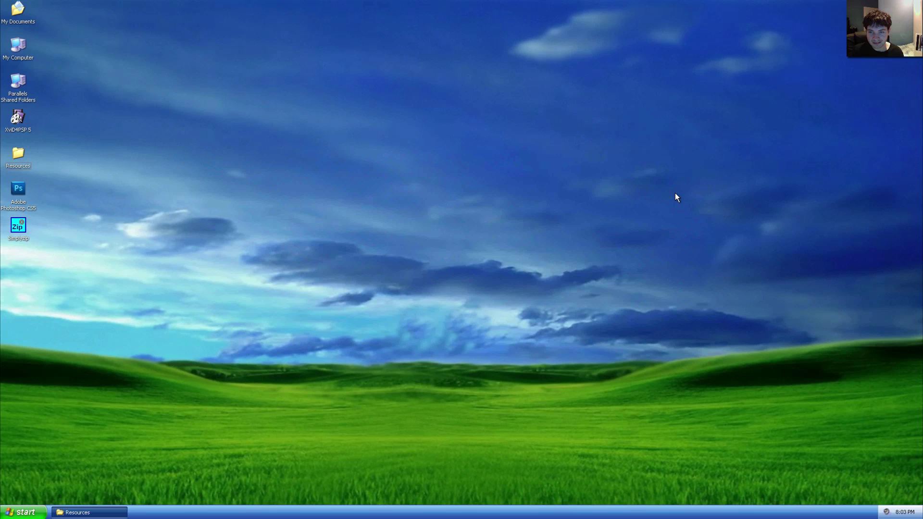
Step: Open the desktop Resources folder and inspect Boot Logo Creator and asbestOS_v1.5.pkg
{"action": "double_click", "coordinate": [18, 154]}
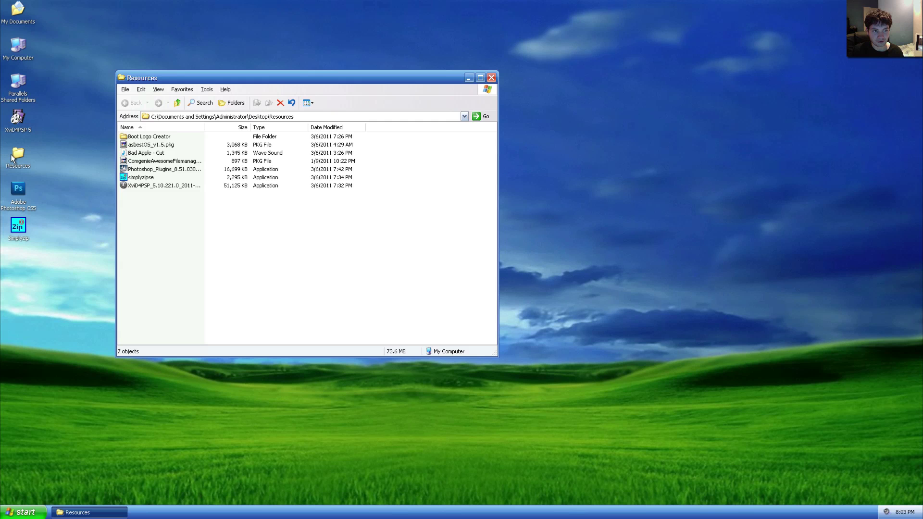
{"action": "left_click_drag", "start_coordinate": [235, 77], "coordinate": [446, 114]}
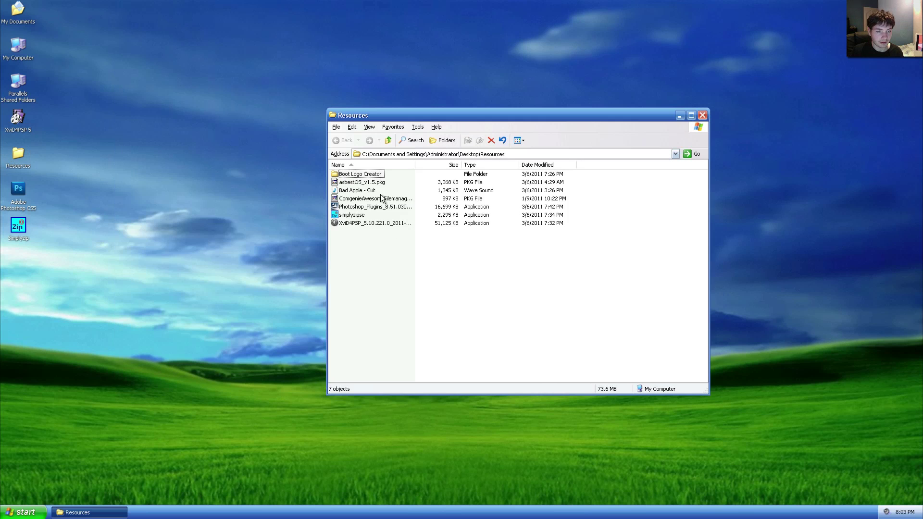
{"action": "left_click", "coordinate": [361, 174]}
{"action": "left_click", "coordinate": [387, 275]}
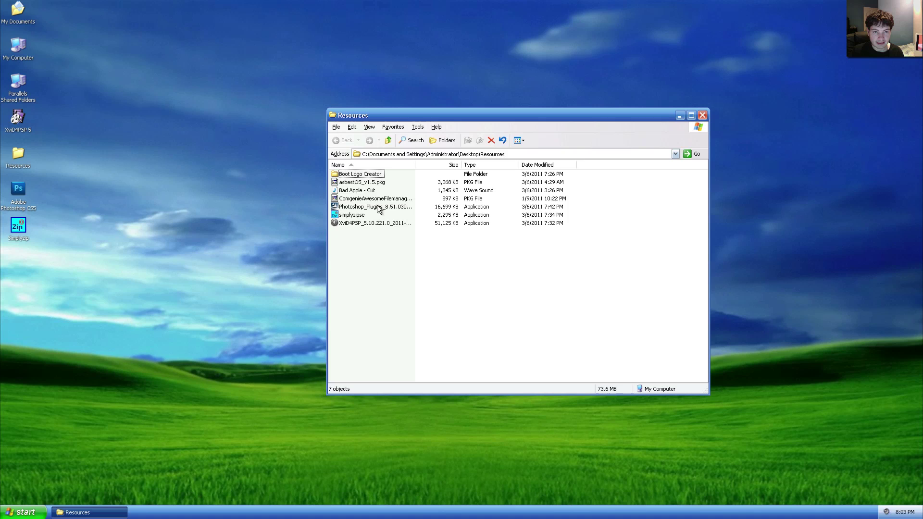
{"action": "left_click", "coordinate": [374, 183]}
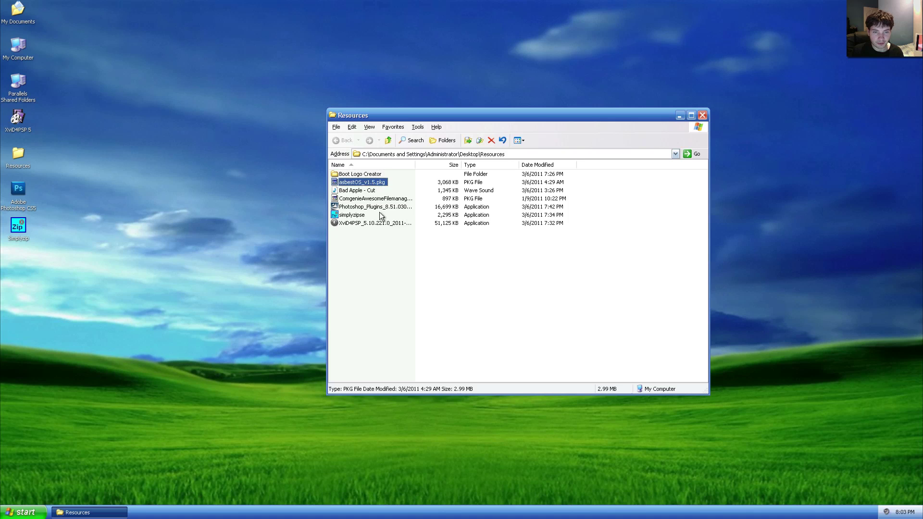
{"action": "left_click", "coordinate": [403, 303]}
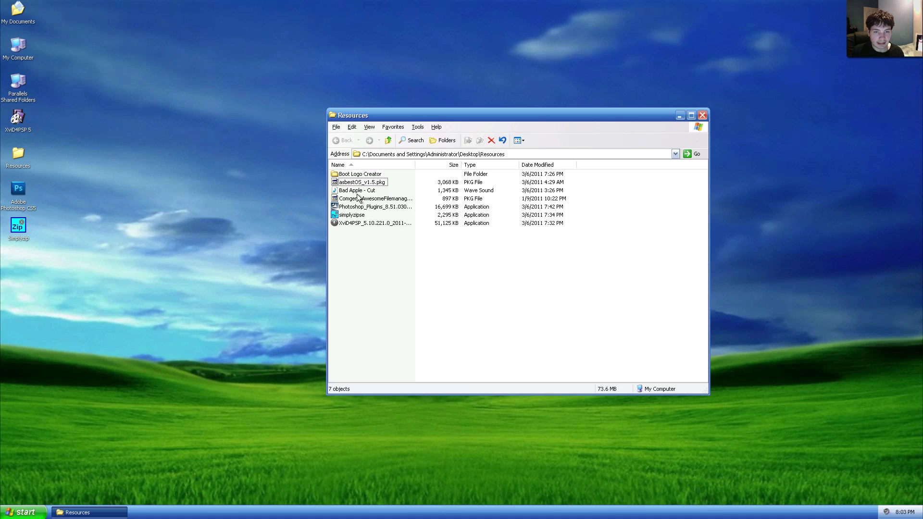
Step: Inspect the Bad Apple - Cut sound, Comgenie package, Photoshop plugins and XviD4PSP installers
{"action": "left_click", "coordinate": [359, 189]}
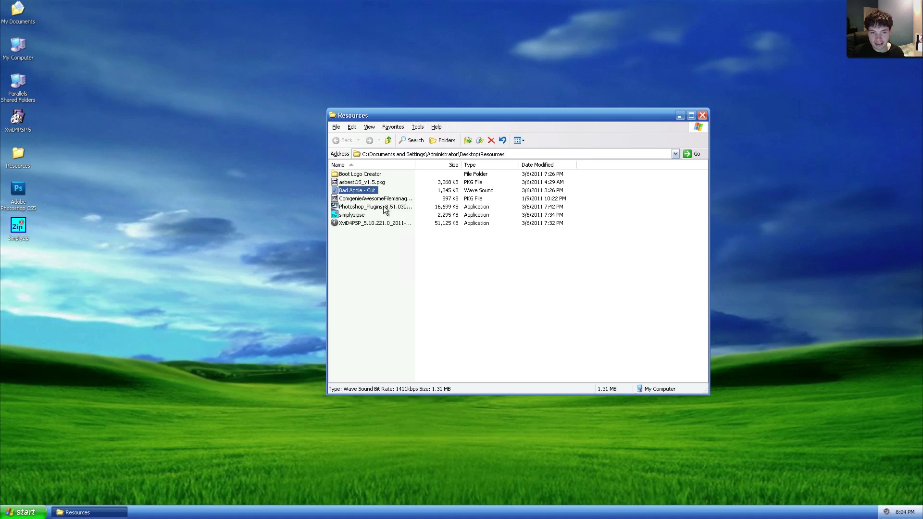
{"action": "left_click", "coordinate": [347, 198]}
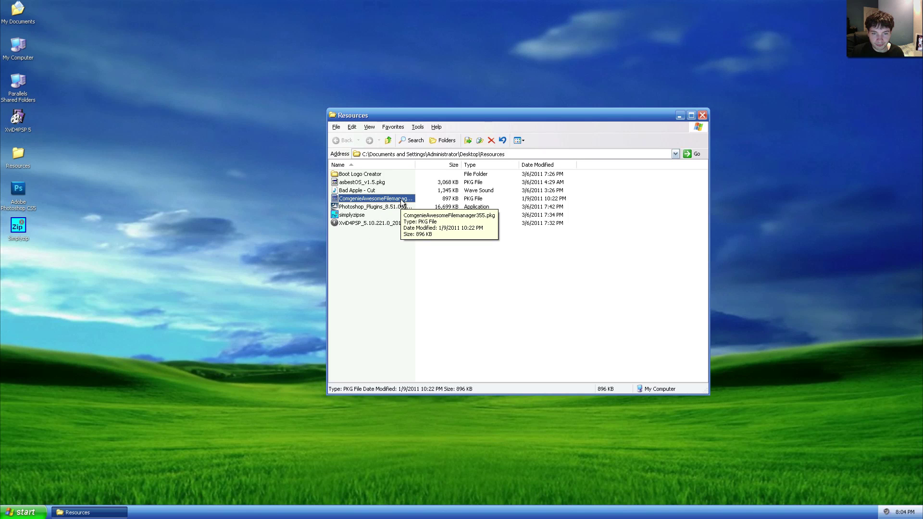
{"action": "left_click", "coordinate": [367, 208]}
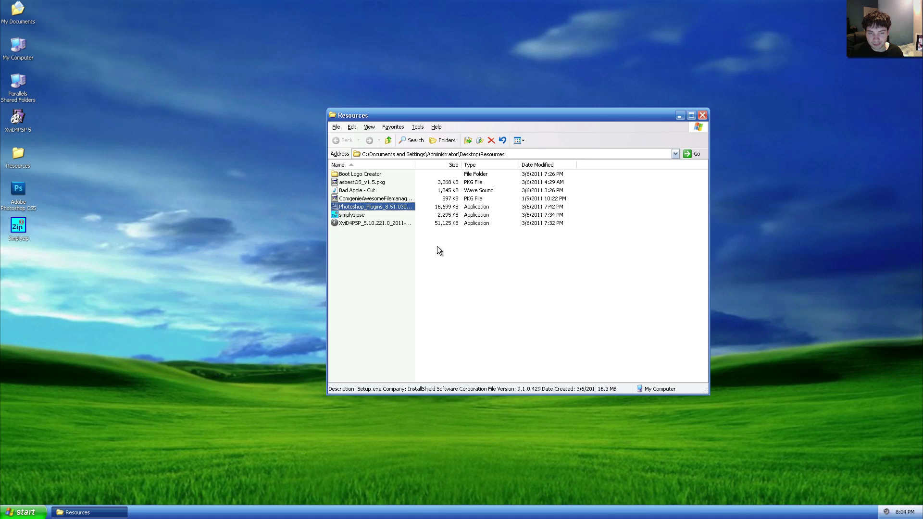
{"action": "left_click", "coordinate": [368, 216]}
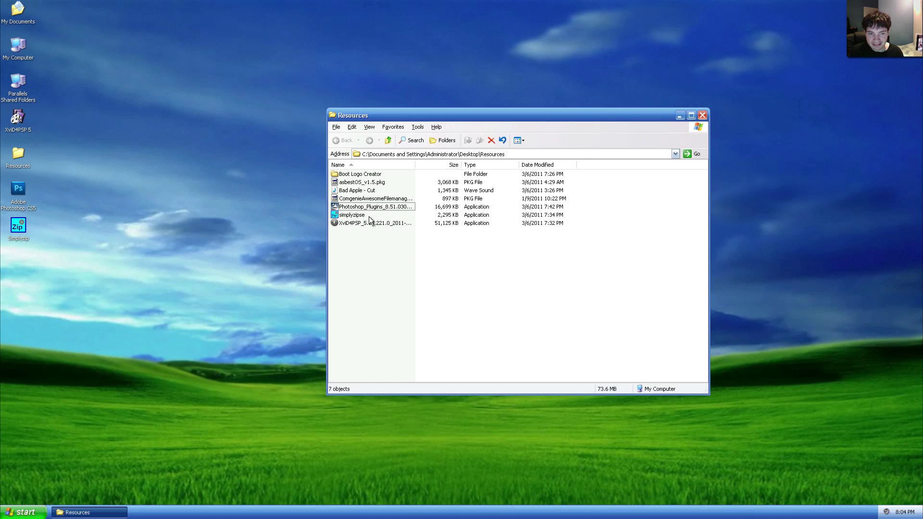
{"action": "left_click", "coordinate": [381, 224]}
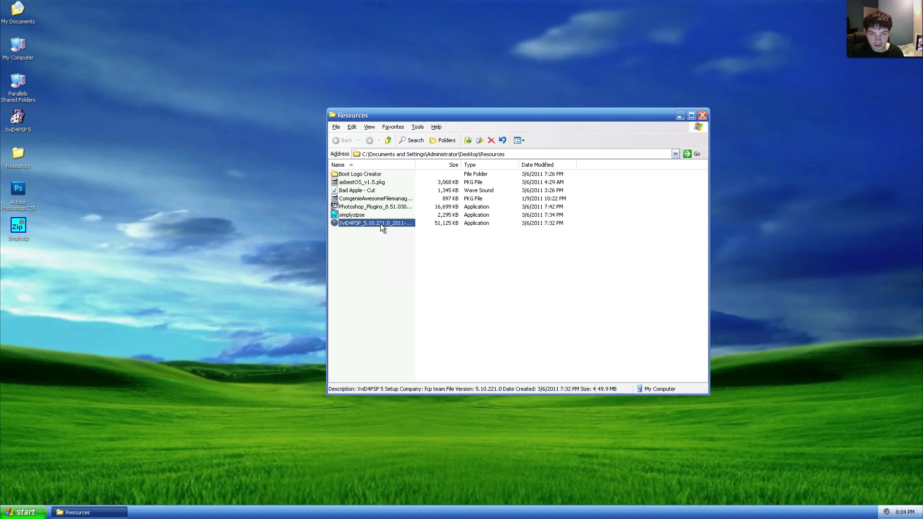
{"action": "left_click", "coordinate": [371, 261]}
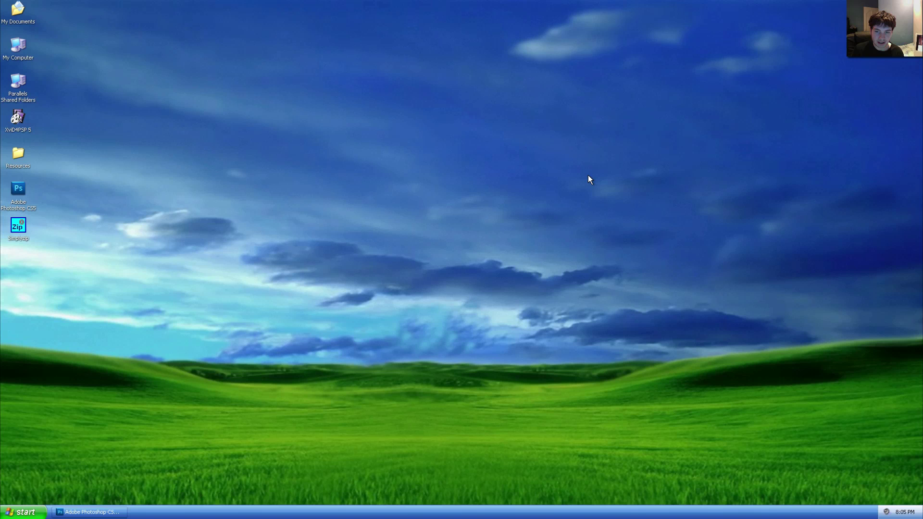
Step: Browse into Resources > Boot Logo Creator > Boot Logo's (dds's)
{"action": "double_click", "coordinate": [17, 157]}
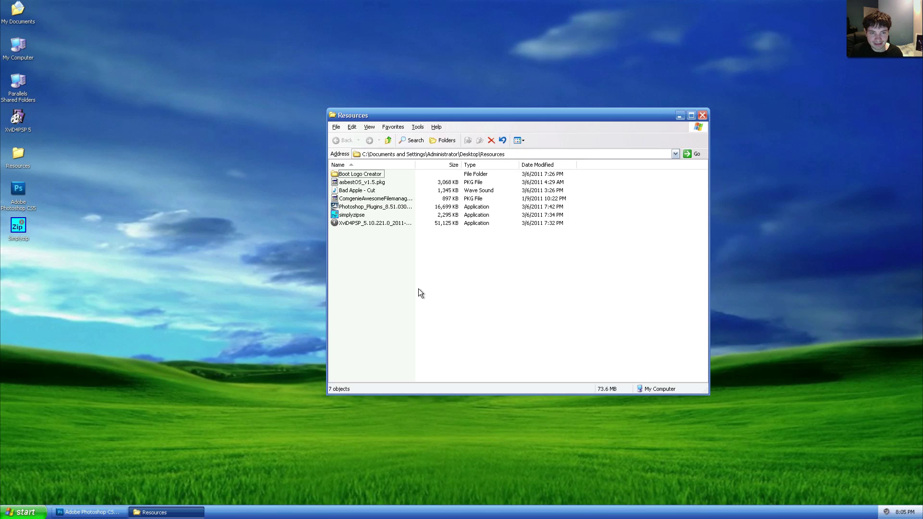
{"action": "double_click", "coordinate": [358, 174]}
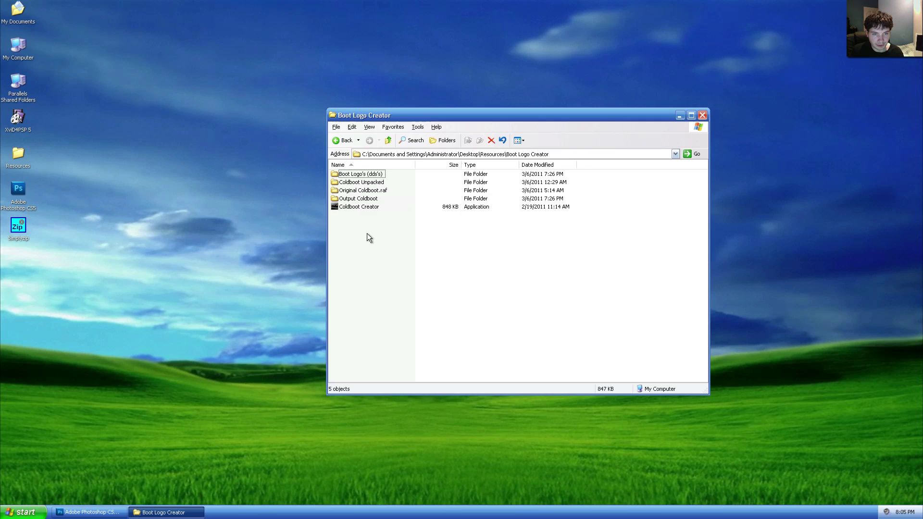
{"action": "double_click", "coordinate": [362, 174]}
Step: Look over the six new_logo .dds files, then return to Photoshop
{"action": "left_click", "coordinate": [370, 182]}
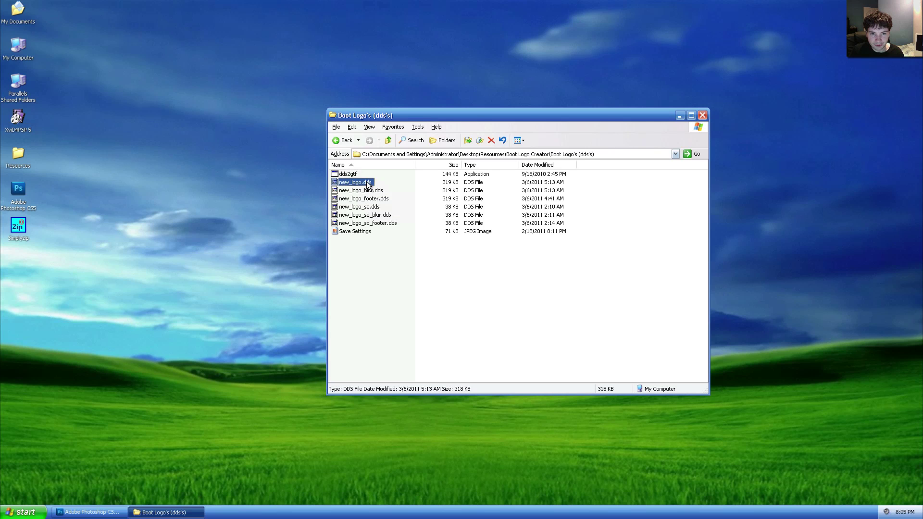
{"action": "left_click", "coordinate": [380, 191]}
{"action": "left_click", "coordinate": [382, 198]}
{"action": "left_click", "coordinate": [380, 207]}
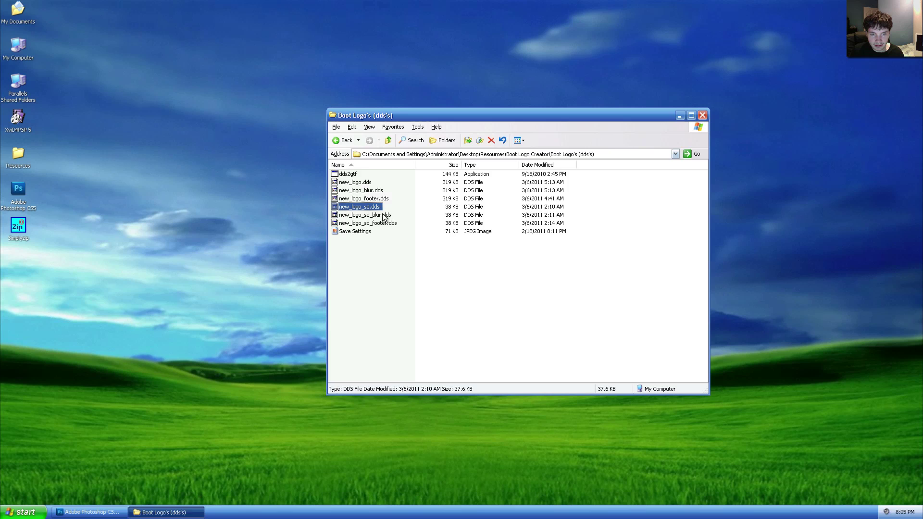
{"action": "left_click", "coordinate": [386, 215]}
{"action": "left_click", "coordinate": [390, 223]}
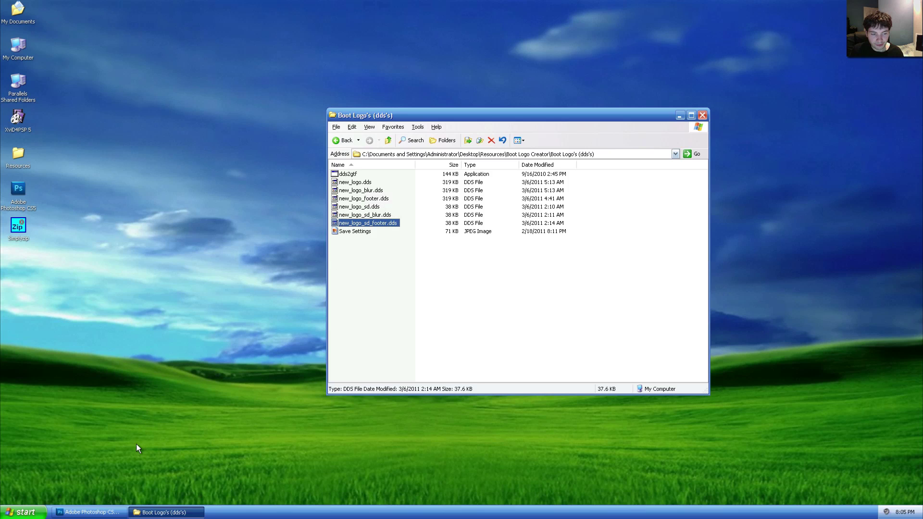
{"action": "left_click", "coordinate": [88, 512]}
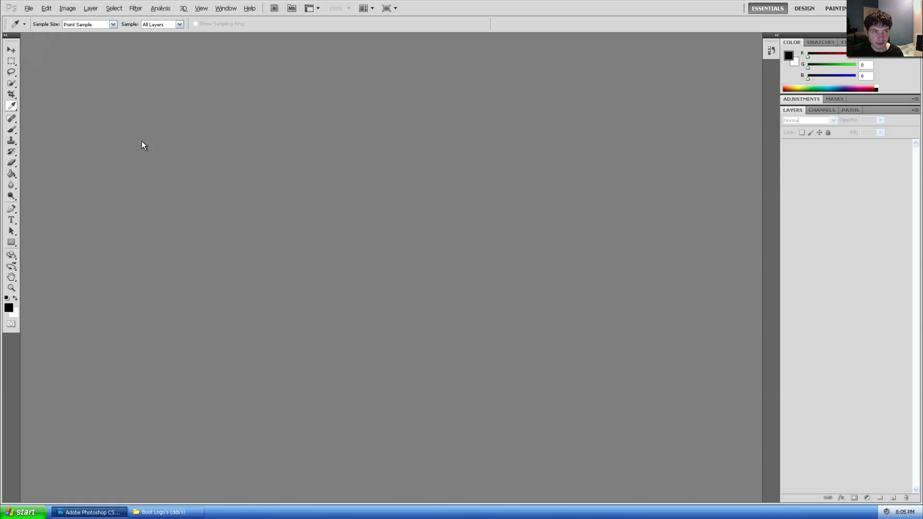
Step: Open new_logo.dds, new_logo_blur.dds and new_logo_footer.dds from Boot Logo's (dds's) at default DDS size
{"action": "left_click", "coordinate": [28, 8]}
{"action": "left_click", "coordinate": [58, 27]}
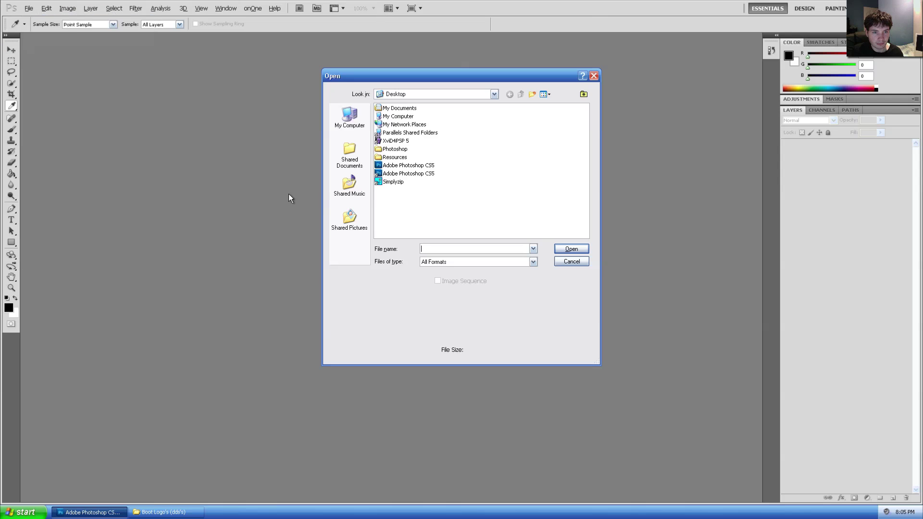
{"action": "double_click", "coordinate": [404, 157]}
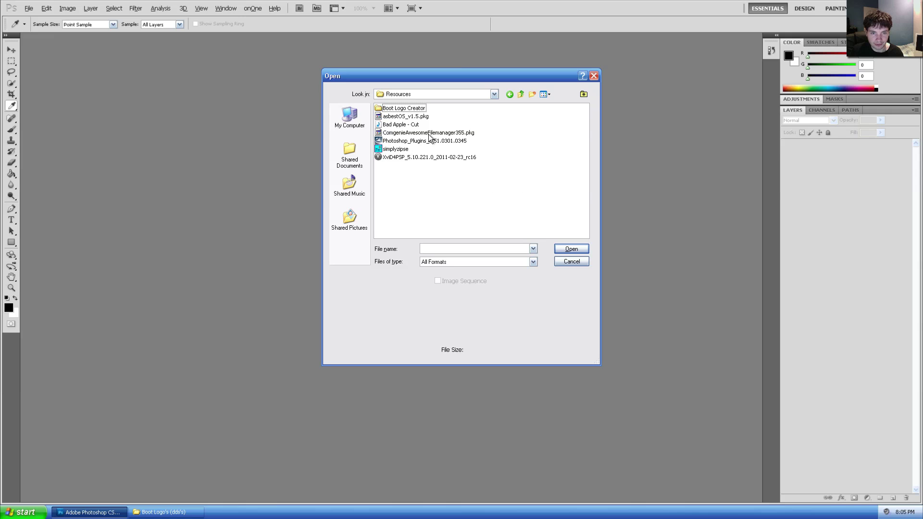
{"action": "double_click", "coordinate": [414, 108]}
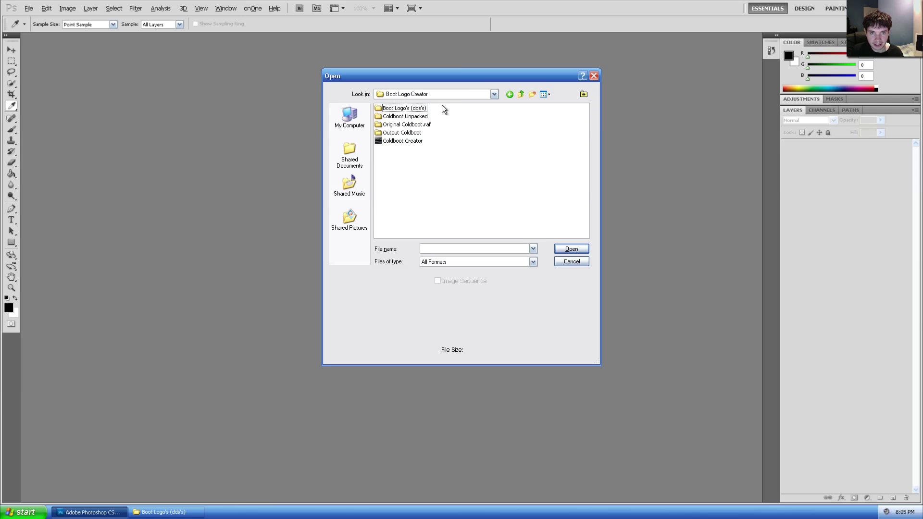
{"action": "double_click", "coordinate": [397, 108]}
{"action": "left_click_drag", "start_coordinate": [435, 136], "coordinate": [458, 112]}
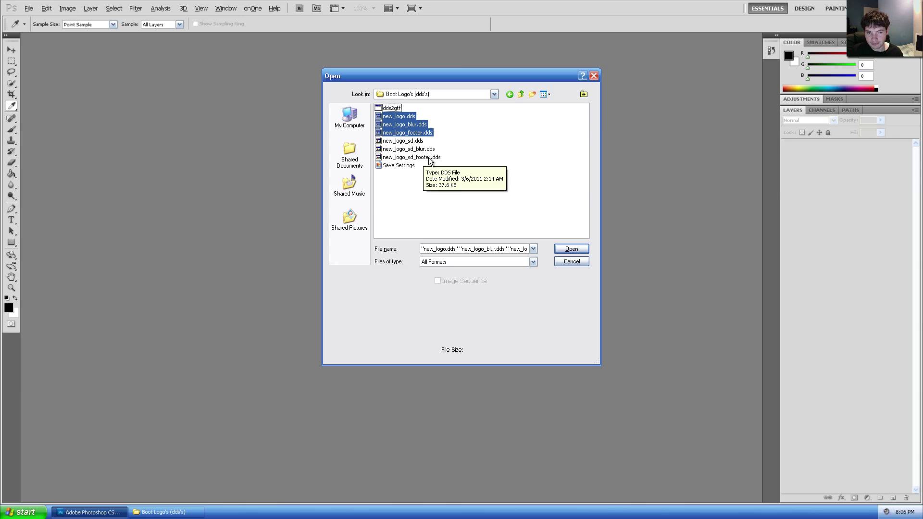
{"action": "left_click", "coordinate": [583, 250]}
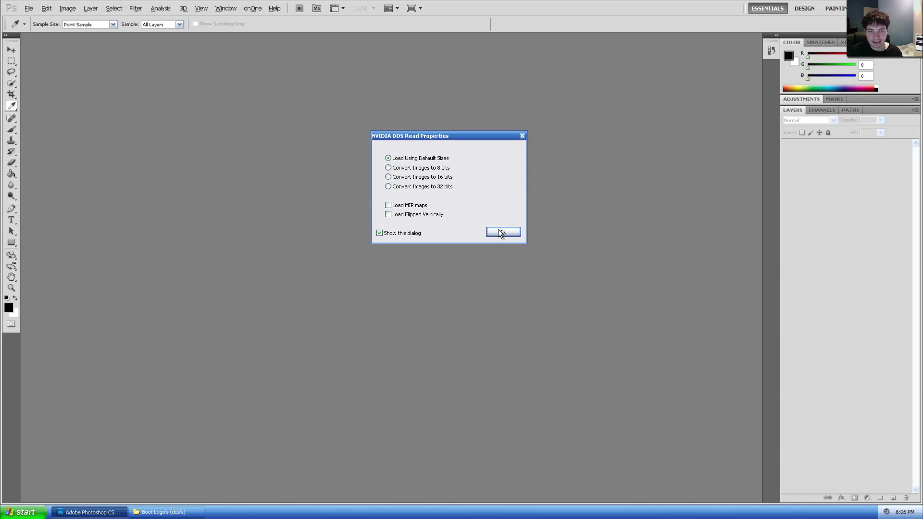
{"action": "left_click", "coordinate": [506, 231]}
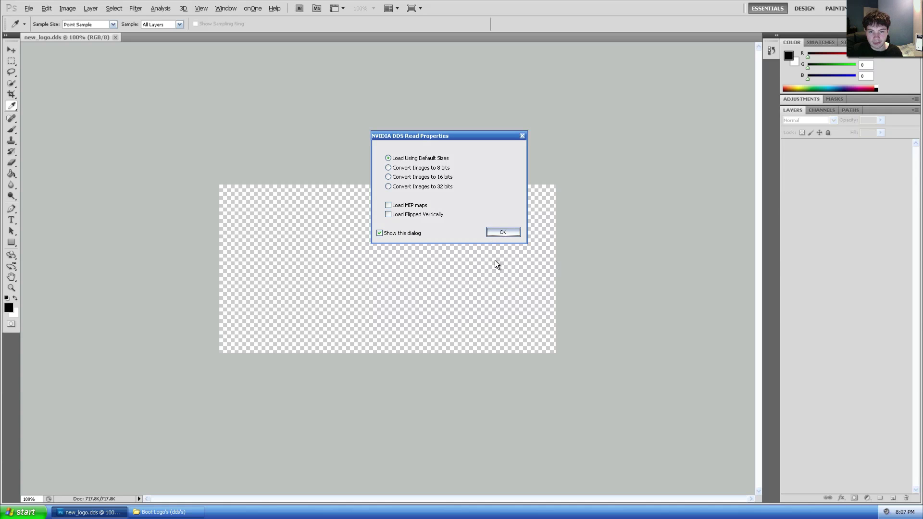
{"action": "left_click", "coordinate": [509, 232]}
Step: Load the last logo and compare the silhouette and blurred images, sampling grey as foreground colour
{"action": "left_click", "coordinate": [72, 37]}
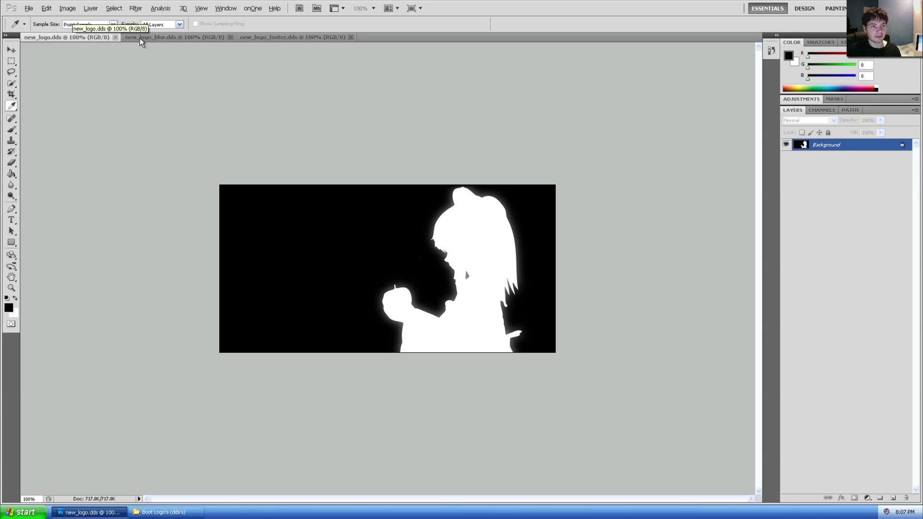
{"action": "left_click", "coordinate": [186, 37]}
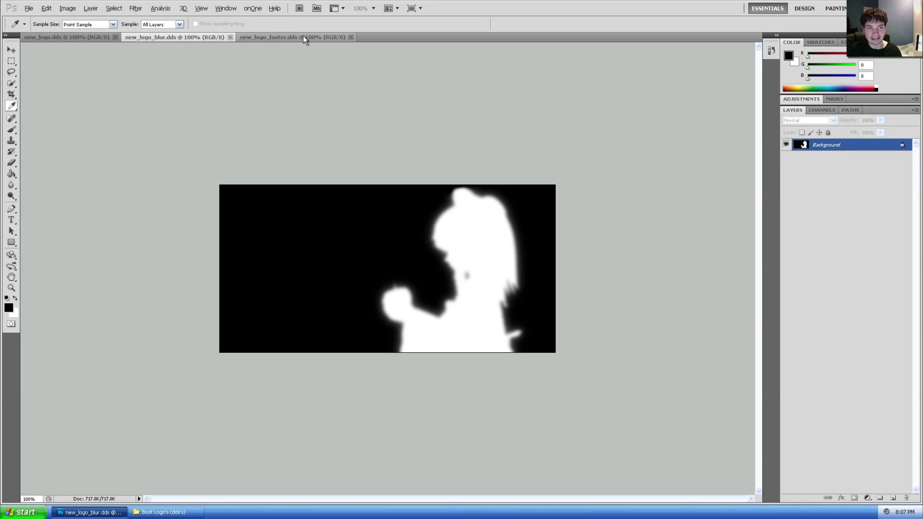
{"action": "left_click", "coordinate": [301, 37]}
{"action": "left_click", "coordinate": [67, 37]}
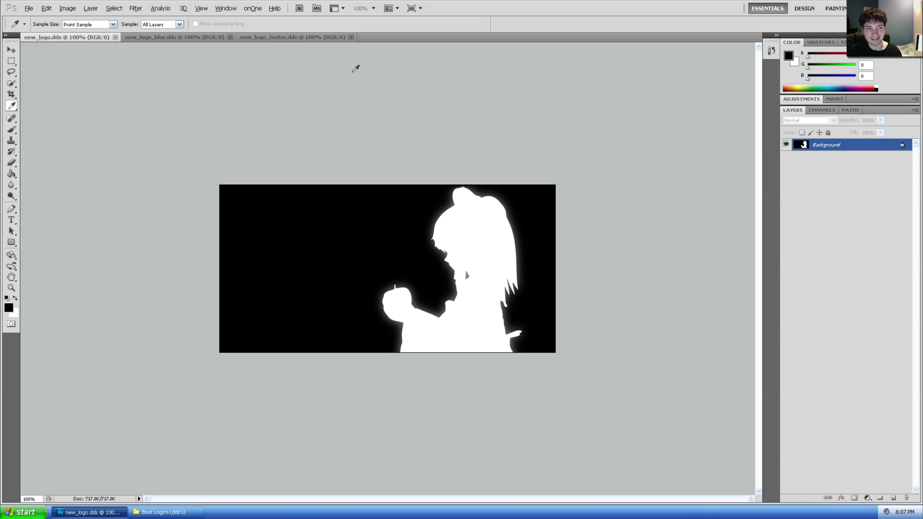
{"action": "left_click", "coordinate": [171, 38]}
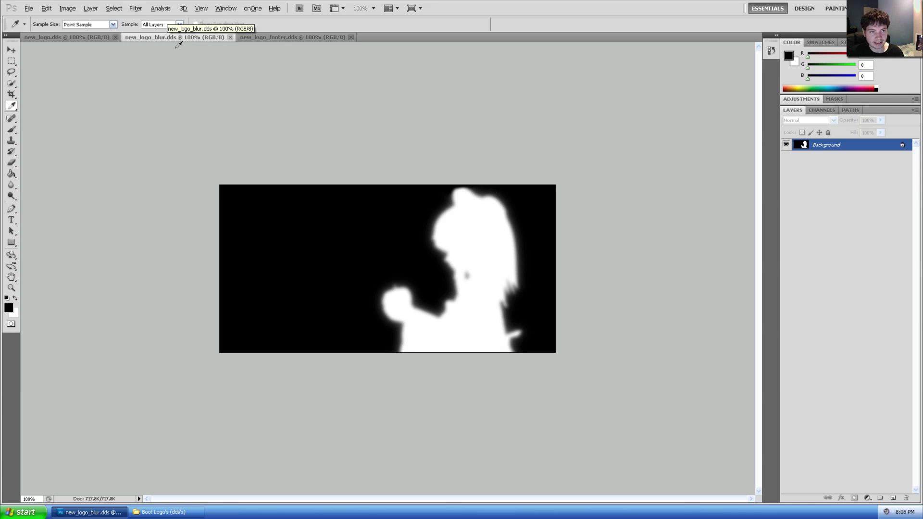
{"action": "left_click", "coordinate": [62, 44]}
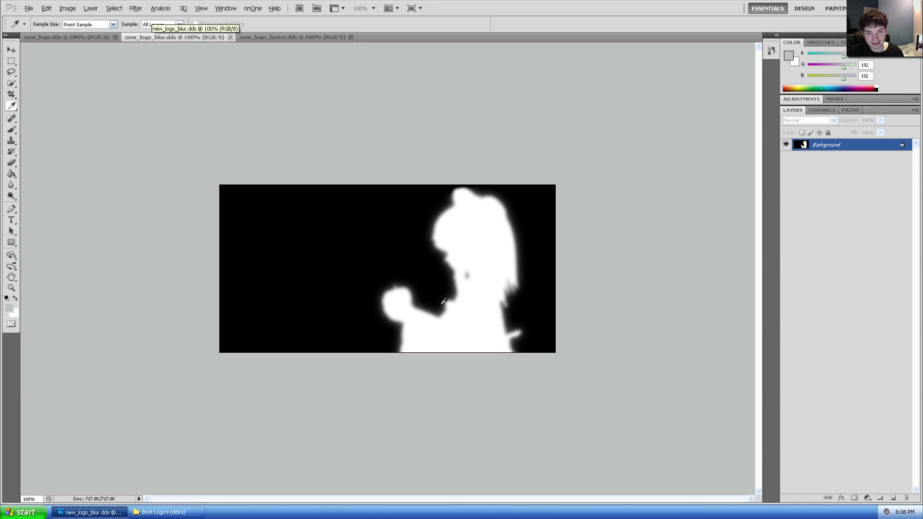
Step: Flip between the new_logo.dds silhouette and the footer text image, ending on the footer
{"action": "left_click", "coordinate": [248, 38]}
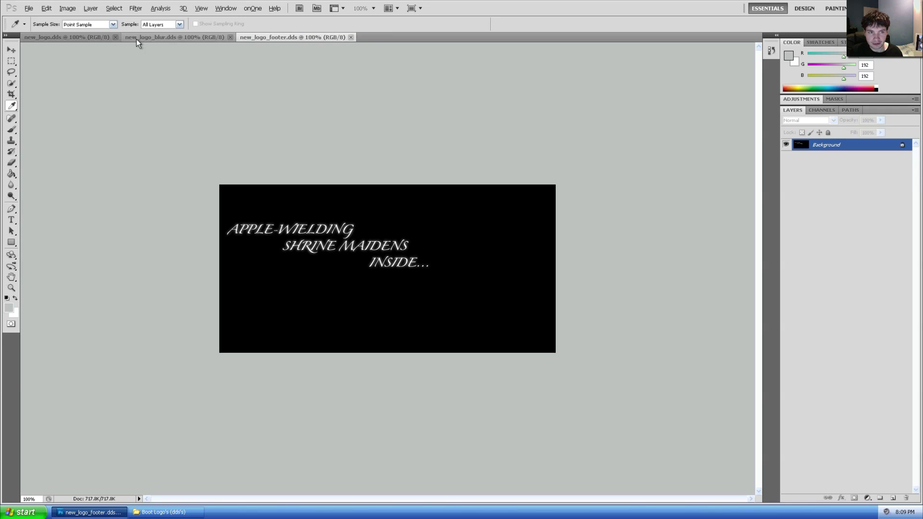
{"action": "left_click", "coordinate": [80, 41]}
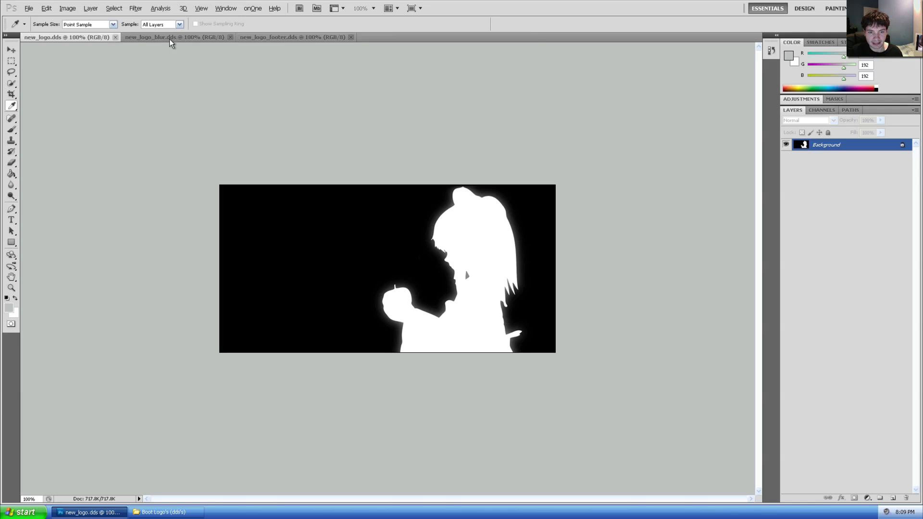
{"action": "left_click", "coordinate": [283, 39]}
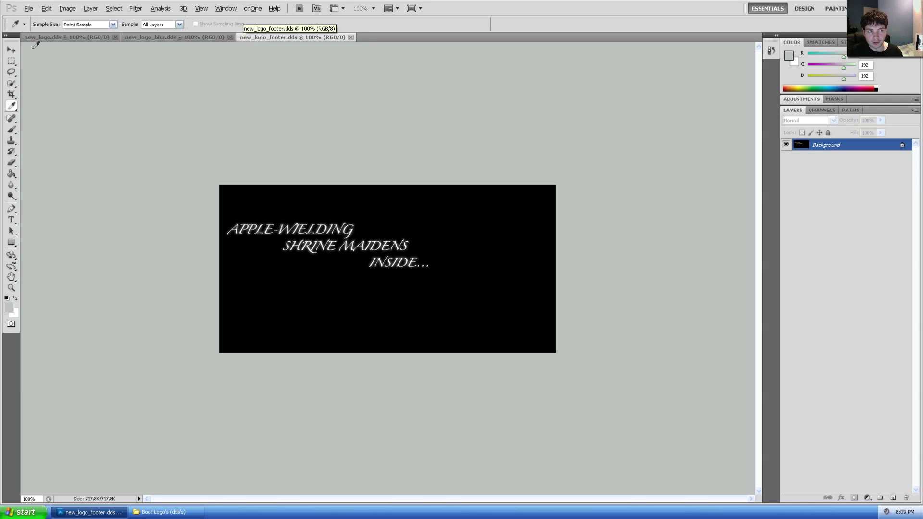
{"action": "left_click", "coordinate": [48, 40]}
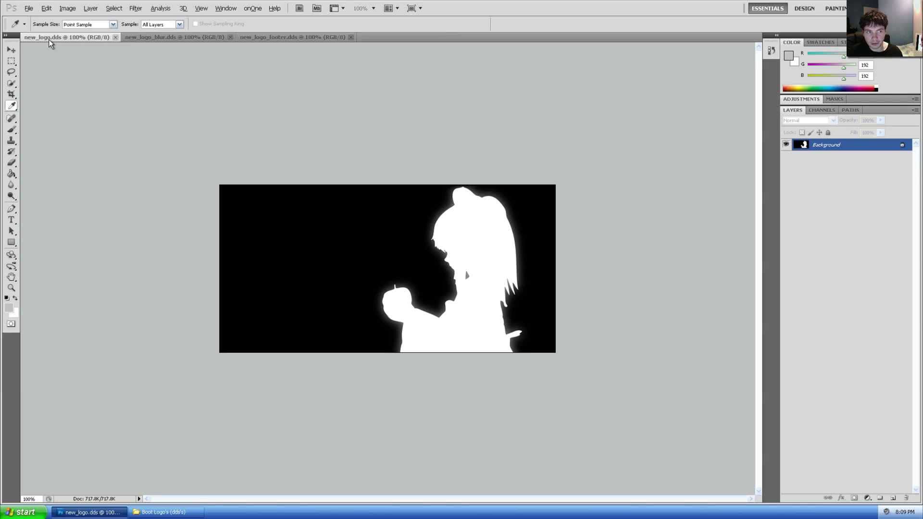
{"action": "left_click", "coordinate": [283, 40]}
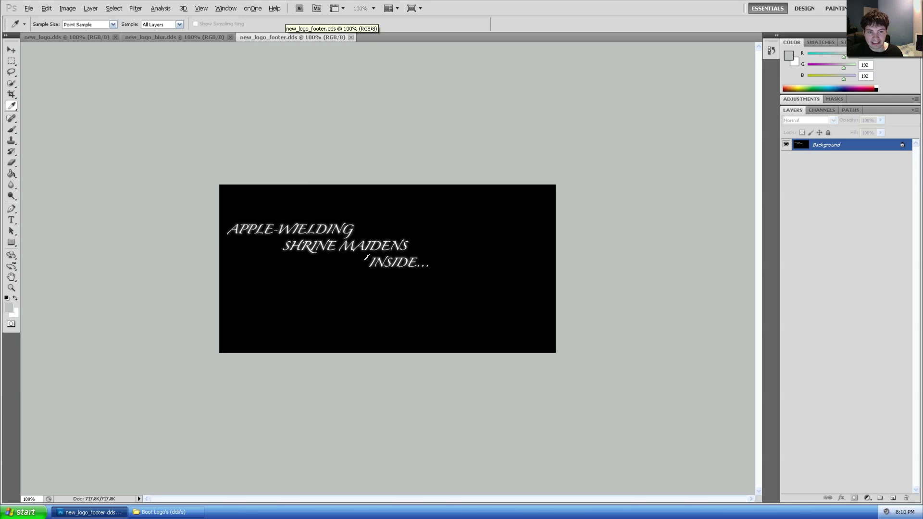
{"action": "left_click", "coordinate": [62, 37]}
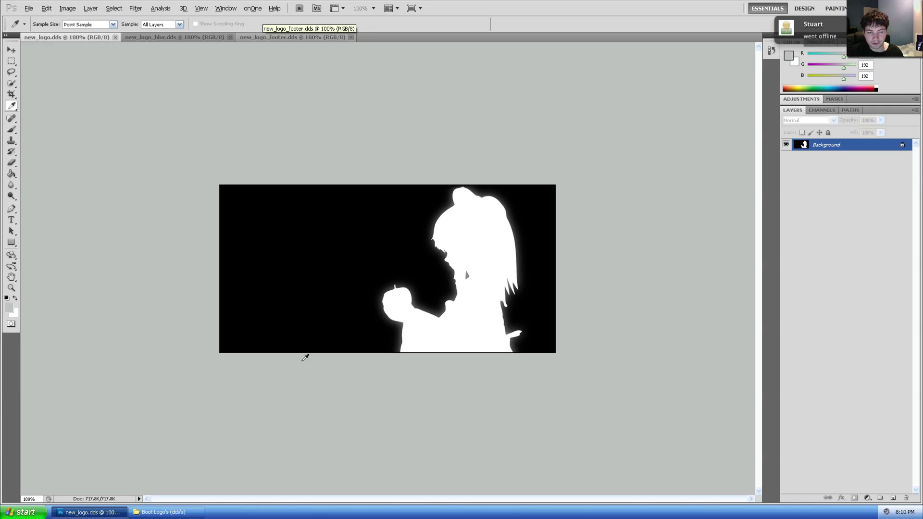
{"action": "left_click", "coordinate": [293, 37]}
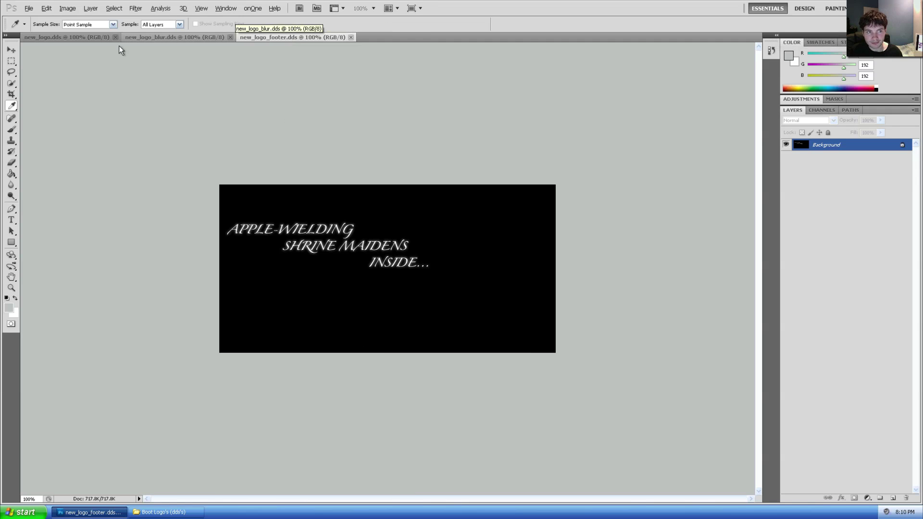
{"action": "left_click", "coordinate": [66, 37]}
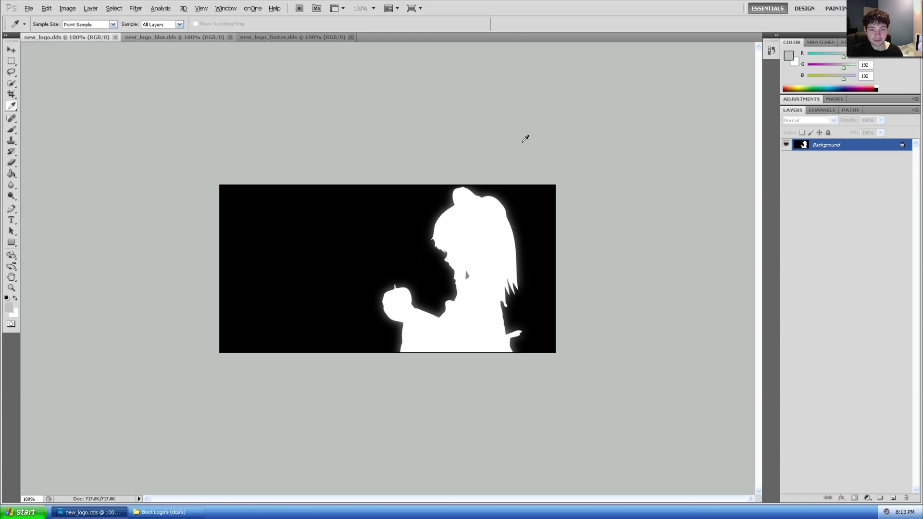
{"action": "left_click", "coordinate": [180, 38]}
{"action": "left_click", "coordinate": [296, 37]}
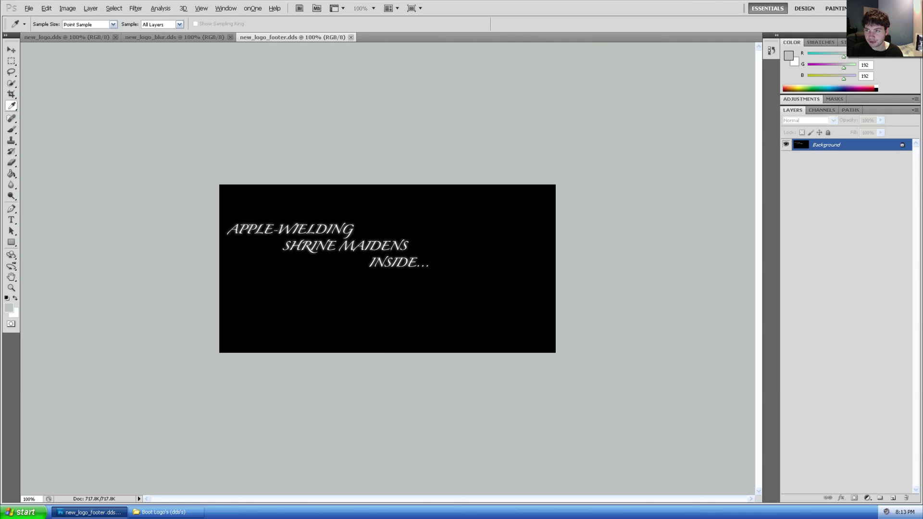
Step: Close Photoshop, convert the six .dds logos to .gtf with dds2gtf, and return to Boot Logo Creator
{"action": "left_click", "coordinate": [917, 4]}
{"action": "left_click", "coordinate": [594, 187]}
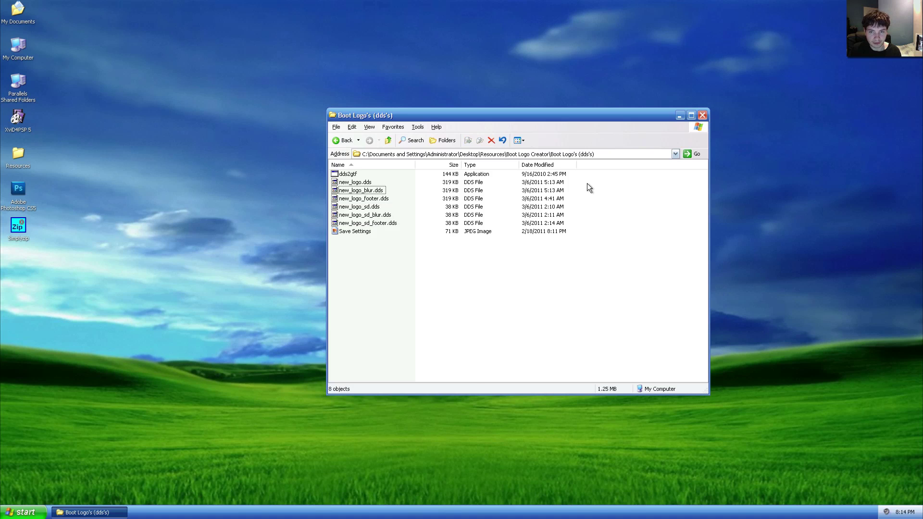
{"action": "left_click_drag", "start_coordinate": [587, 183], "coordinate": [346, 226]}
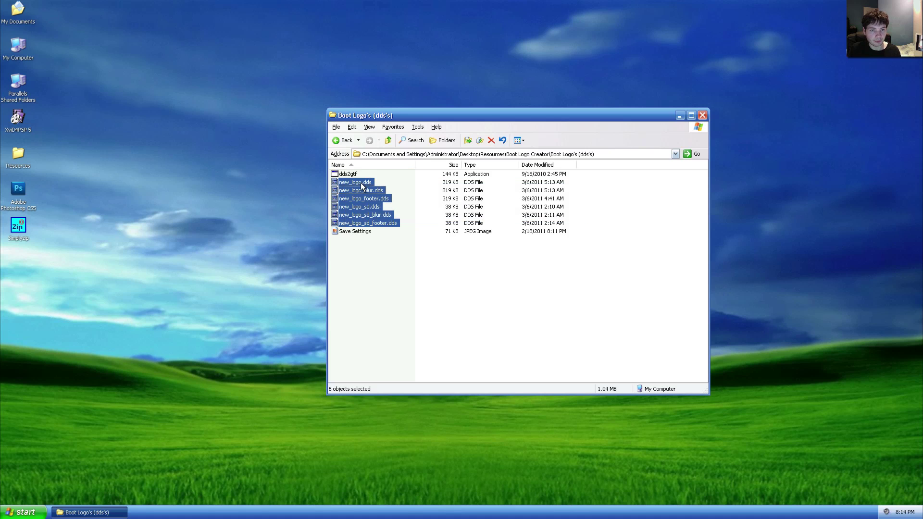
{"action": "left_click_drag", "start_coordinate": [359, 184], "coordinate": [349, 177]}
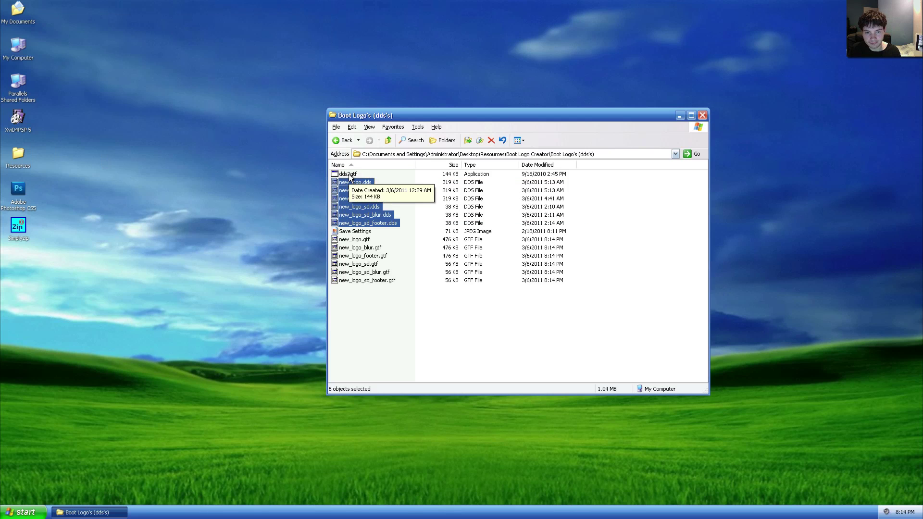
{"action": "left_click", "coordinate": [379, 332]}
{"action": "left_click", "coordinate": [347, 141]}
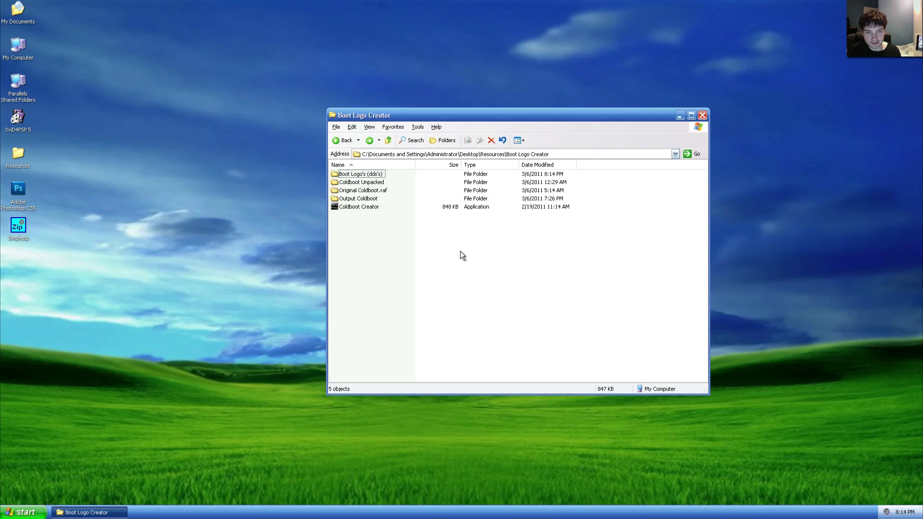
Step: Launch Coldboot Creator and load coldboot_edit_unpacked from Coldboot Unpacked as the unpacked coldboot
{"action": "double_click", "coordinate": [356, 205]}
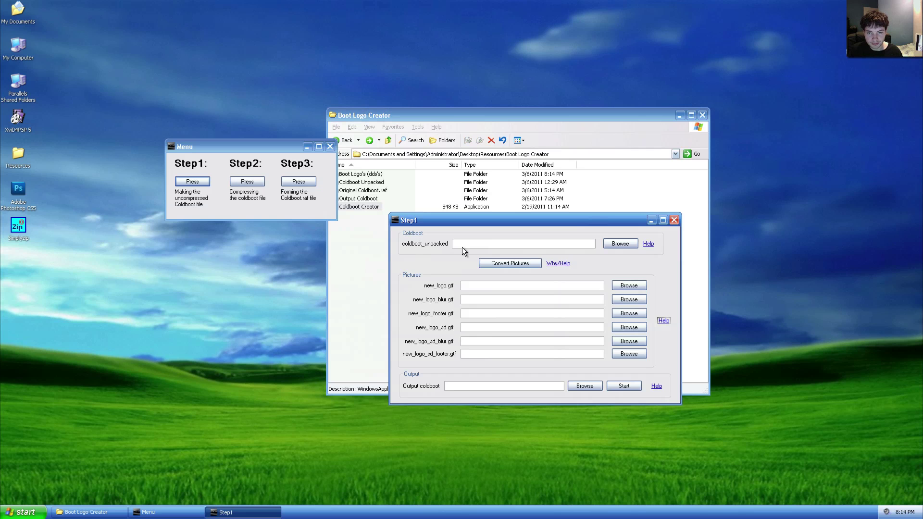
{"action": "left_click", "coordinate": [621, 244]}
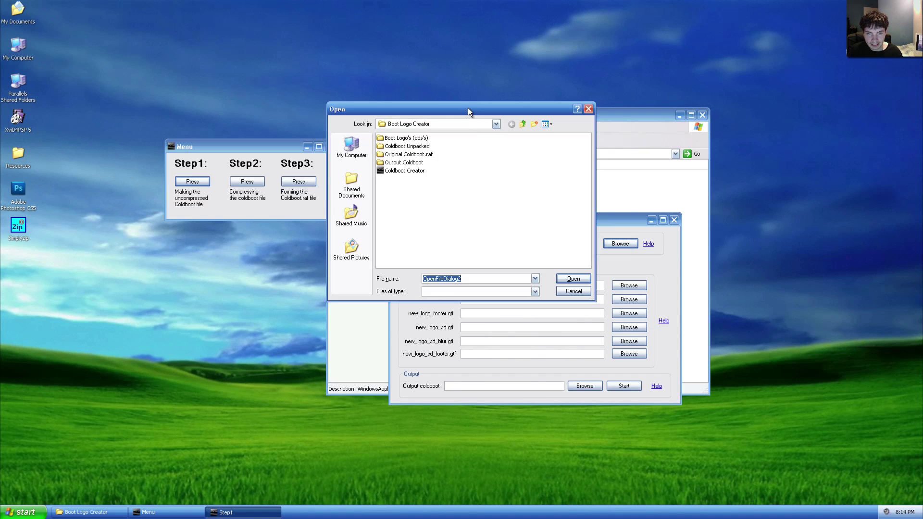
{"action": "left_click_drag", "start_coordinate": [468, 107], "coordinate": [703, 226]}
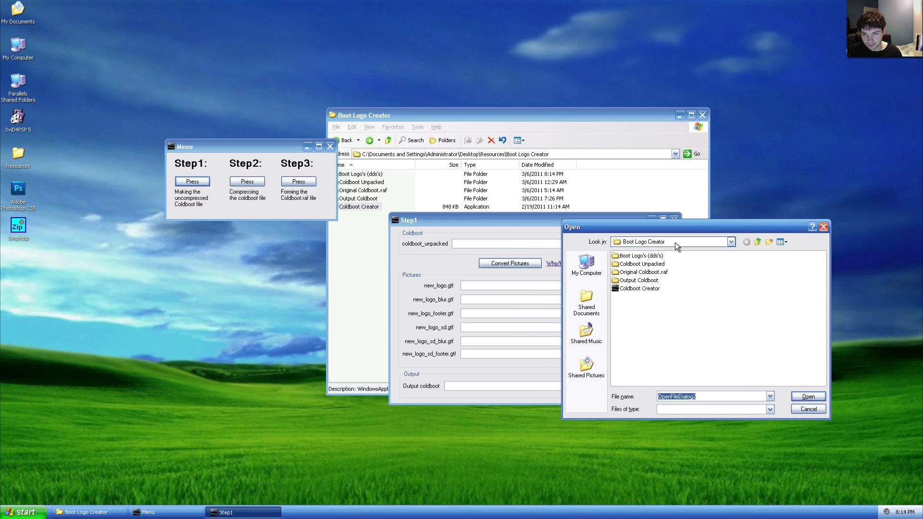
{"action": "double_click", "coordinate": [626, 264]}
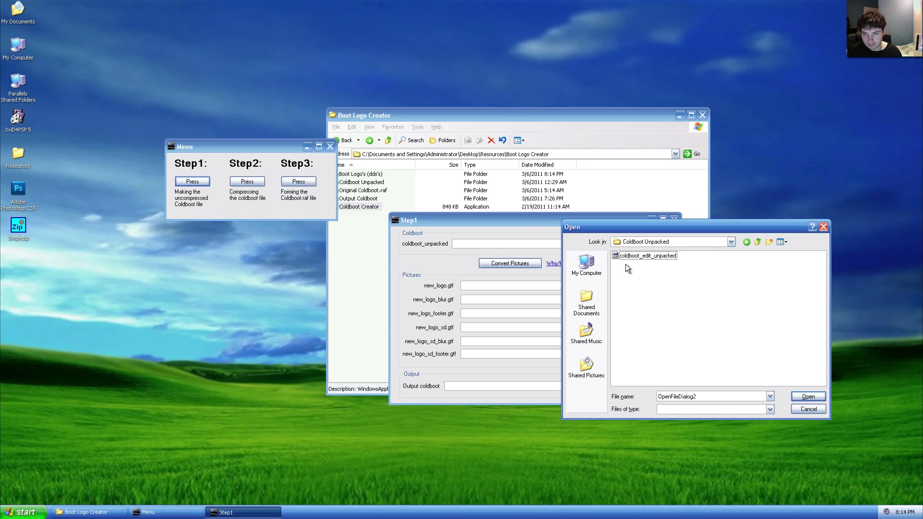
{"action": "left_click", "coordinate": [630, 257]}
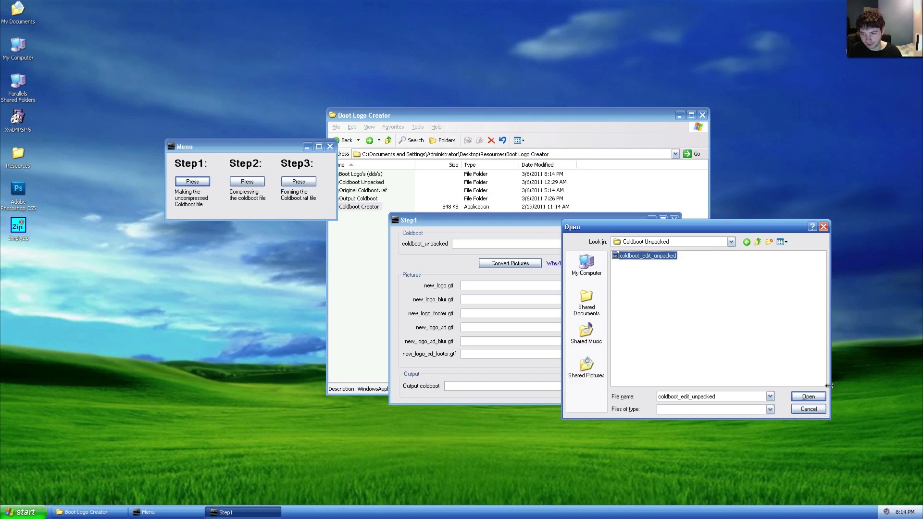
{"action": "left_click", "coordinate": [808, 396]}
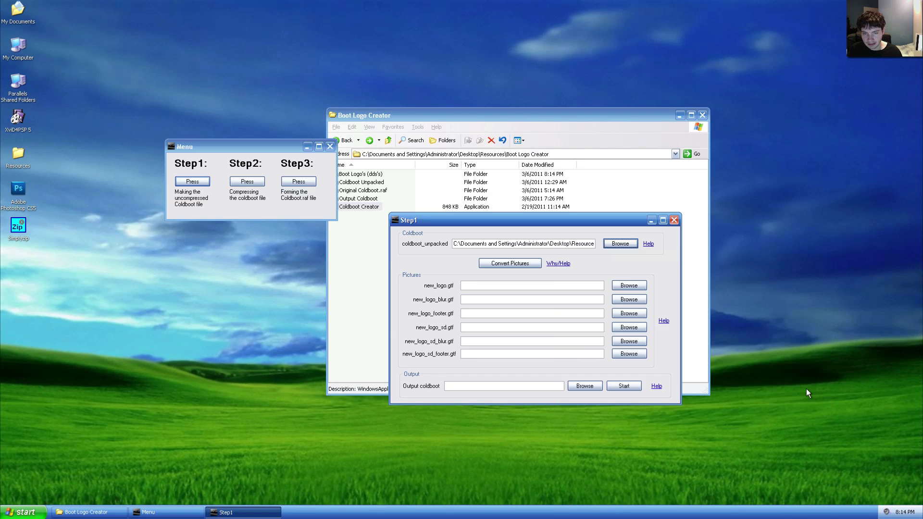
Step: Fill the first three picture fields with new_logo.gtf, new_logo_blur.gtf and new_logo_footer.gtf
{"action": "left_click", "coordinate": [634, 285]}
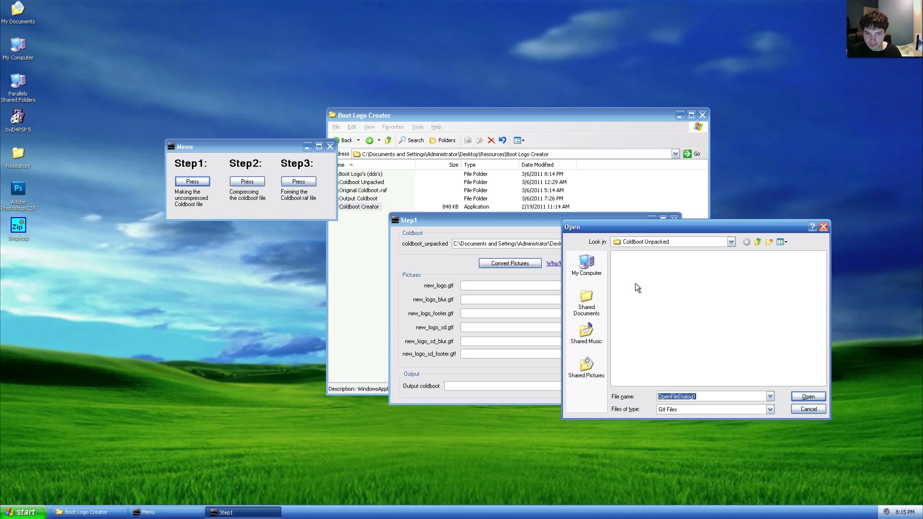
{"action": "left_click", "coordinate": [731, 242]}
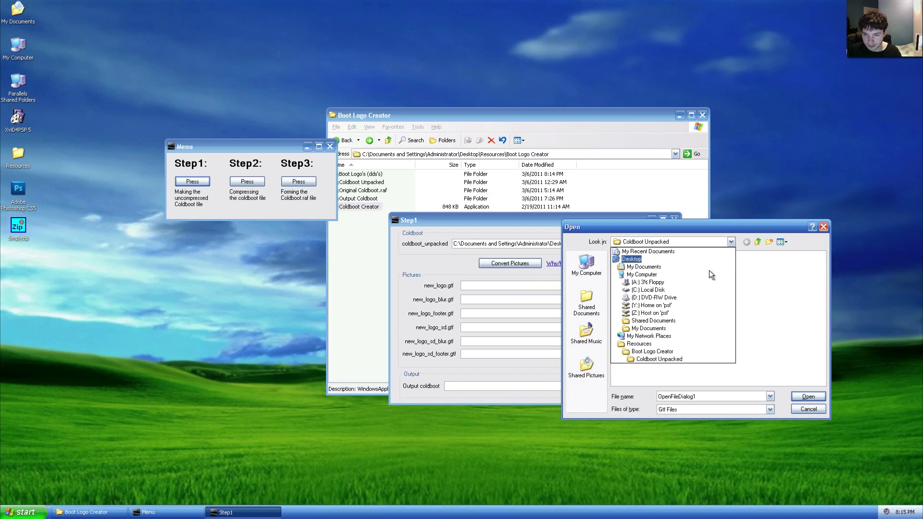
{"action": "left_click", "coordinate": [694, 351]}
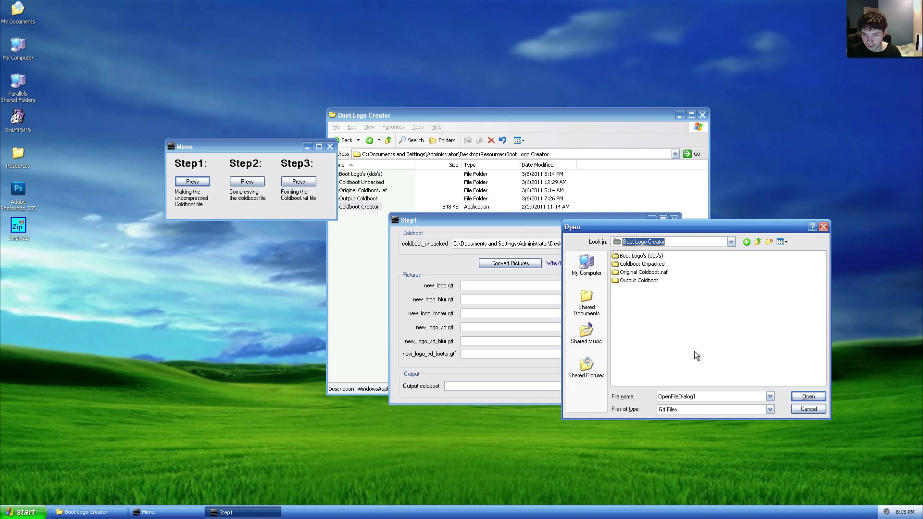
{"action": "double_click", "coordinate": [636, 256]}
{"action": "left_click", "coordinate": [635, 256]}
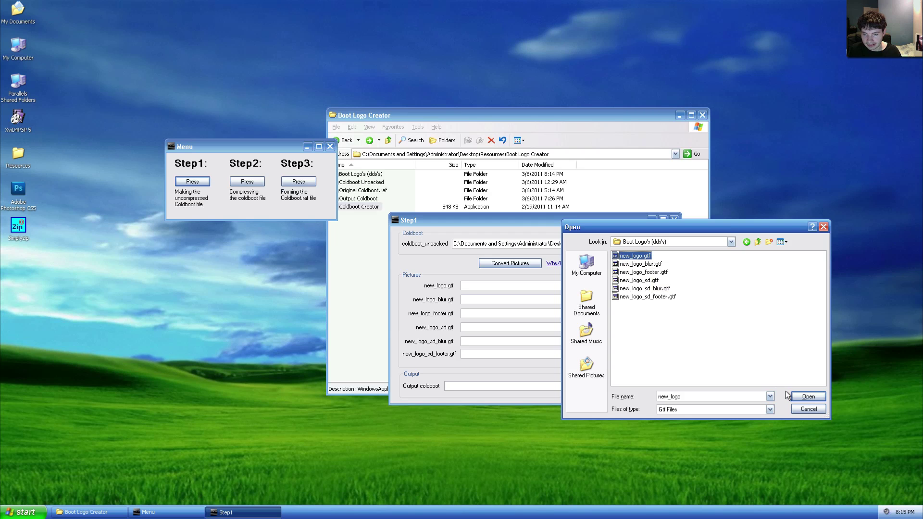
{"action": "left_click", "coordinate": [808, 396]}
{"action": "left_click", "coordinate": [644, 301]}
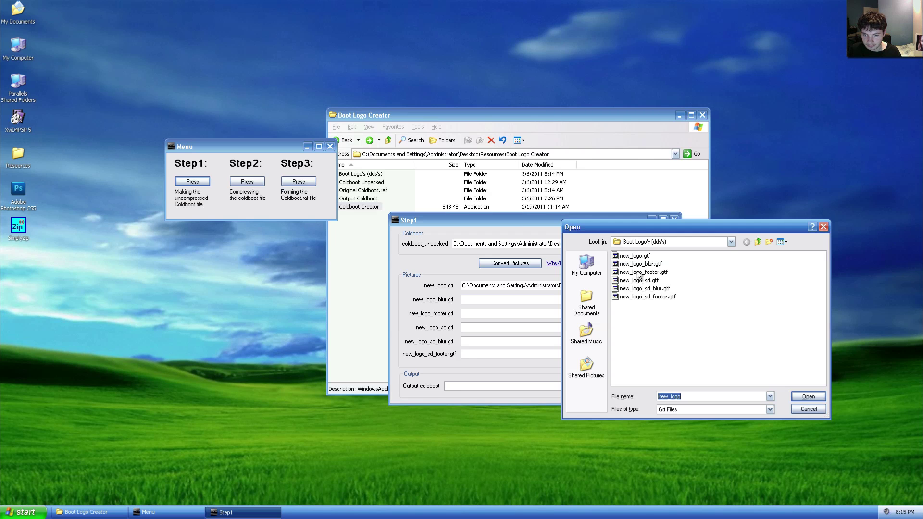
{"action": "left_click", "coordinate": [641, 264]}
{"action": "left_click", "coordinate": [808, 397]}
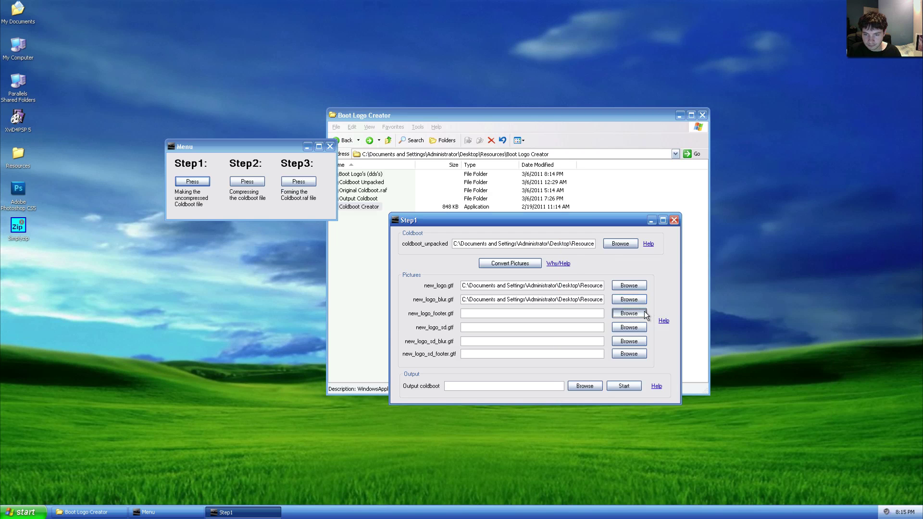
{"action": "left_click", "coordinate": [628, 314]}
{"action": "left_click", "coordinate": [636, 273]}
{"action": "left_click", "coordinate": [808, 396]}
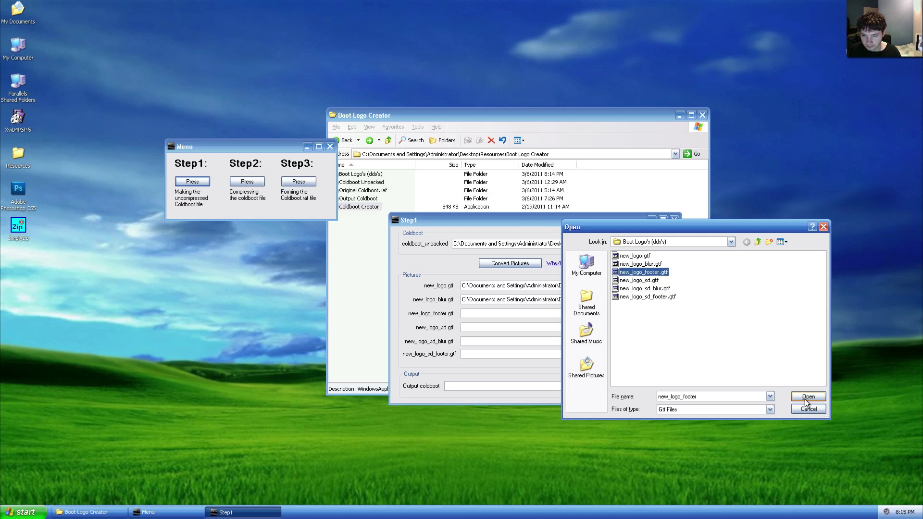
Step: Fill the SD picture fields with new_logo_sd.gtf, new_logo_sd_blur.gtf and new_logo_sd_footer.gtf
{"action": "left_click", "coordinate": [635, 328]}
{"action": "left_click", "coordinate": [636, 281]}
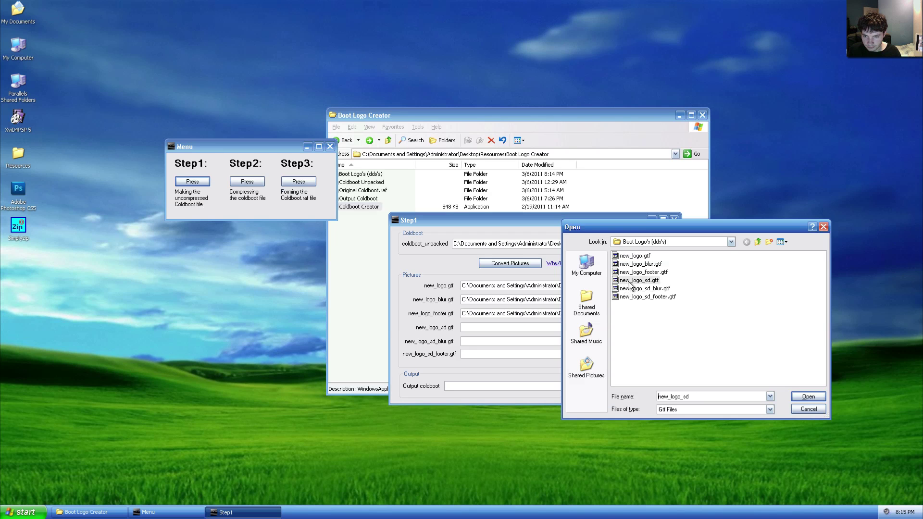
{"action": "left_click", "coordinate": [808, 397]}
{"action": "left_click", "coordinate": [642, 340]}
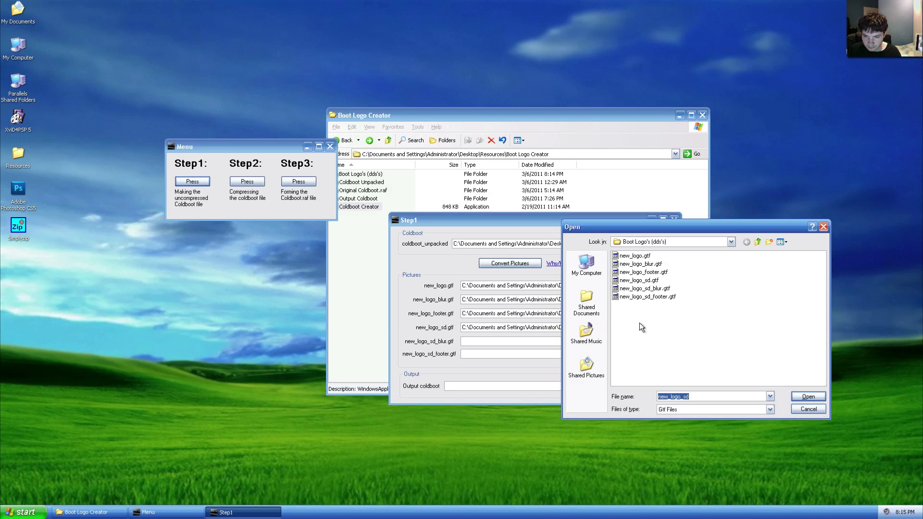
{"action": "left_click", "coordinate": [644, 288]}
{"action": "left_click", "coordinate": [805, 396]}
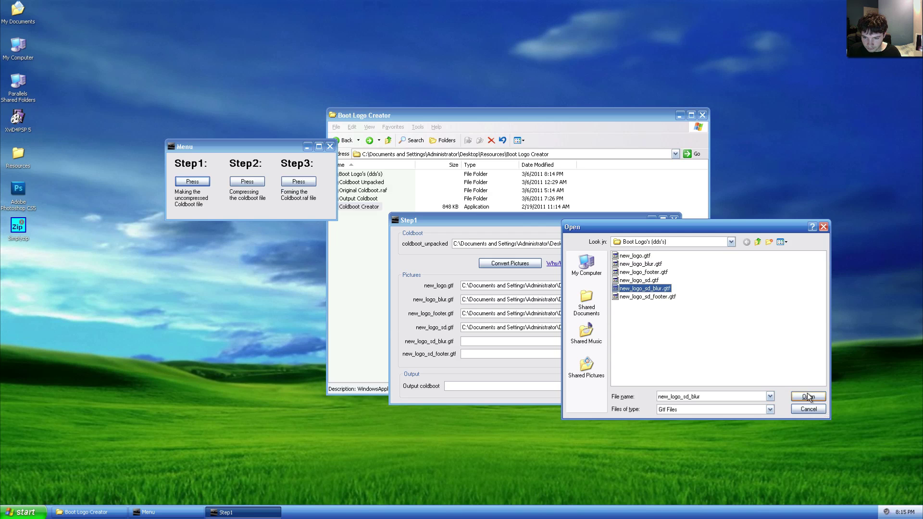
{"action": "left_click", "coordinate": [632, 353]}
{"action": "left_click", "coordinate": [652, 297]}
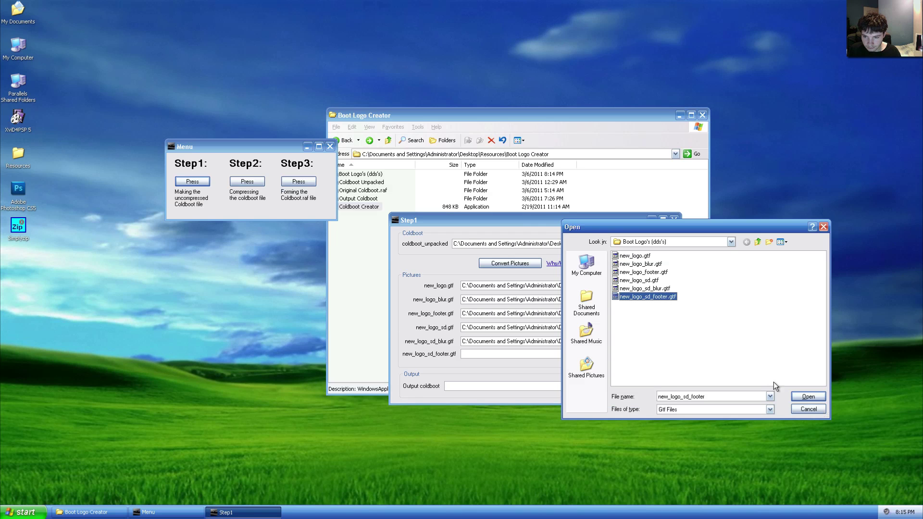
{"action": "left_click", "coordinate": [797, 397]}
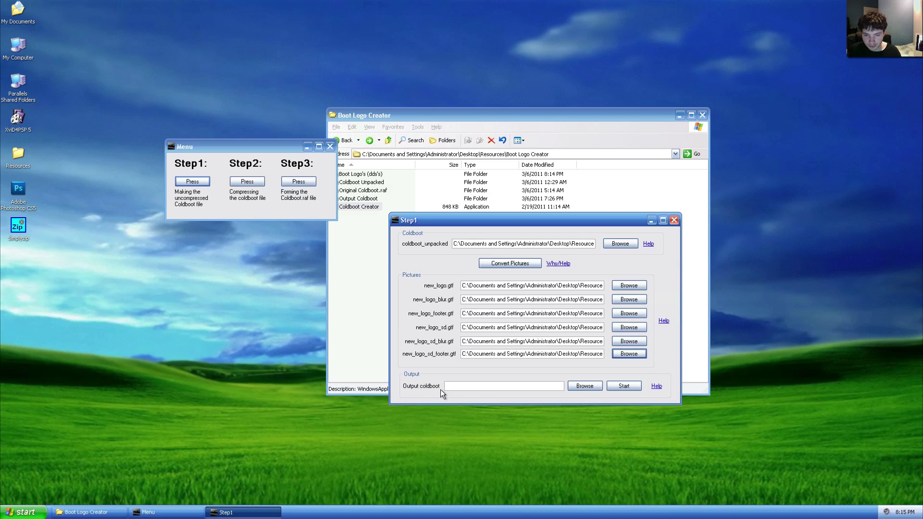
Step: Save the output coldboot as coldboot.raf in Boot Logo Creator's Output Coldboot folder
{"action": "left_click", "coordinate": [585, 386]}
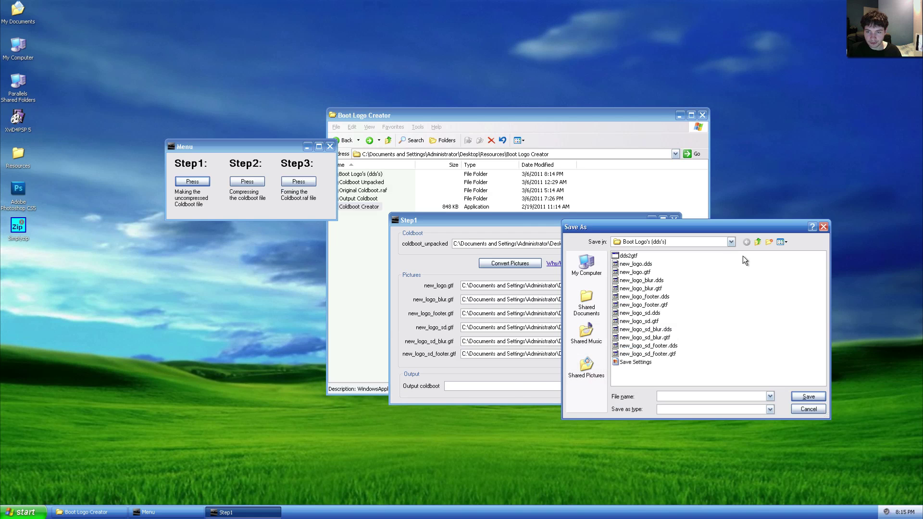
{"action": "left_click", "coordinate": [733, 242]}
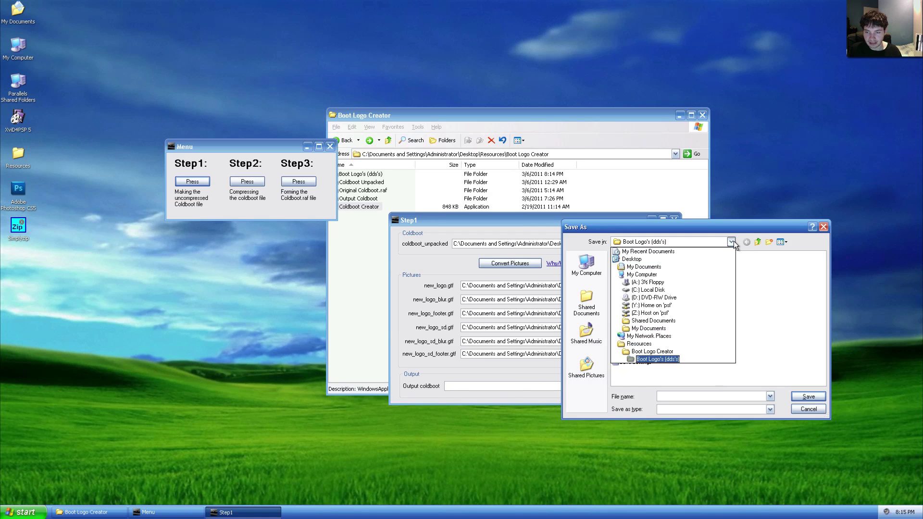
{"action": "left_click", "coordinate": [707, 351]}
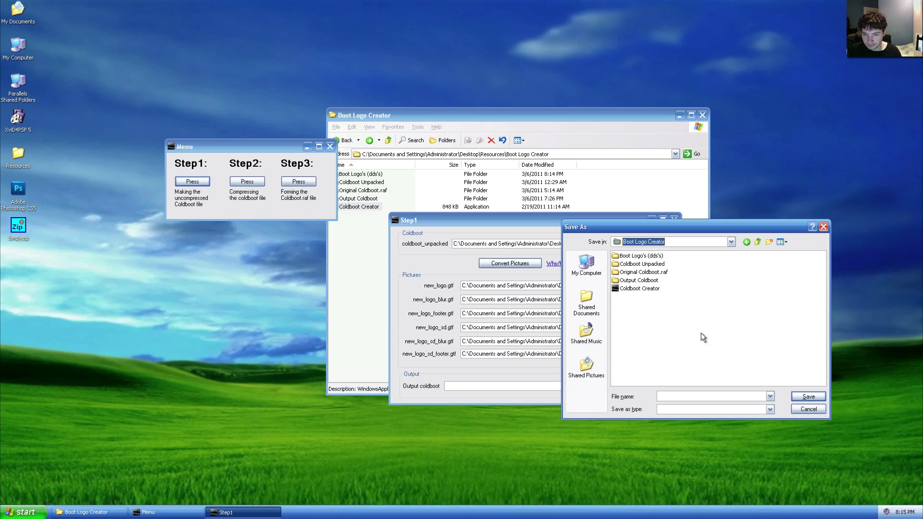
{"action": "double_click", "coordinate": [628, 282]}
{"action": "left_click", "coordinate": [680, 395]}
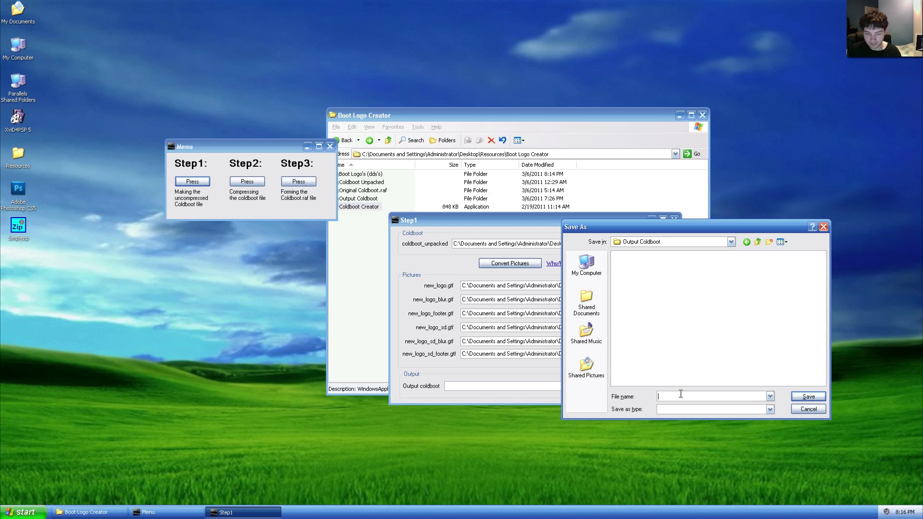
{"action": "type", "text": "coldboot.ra"}
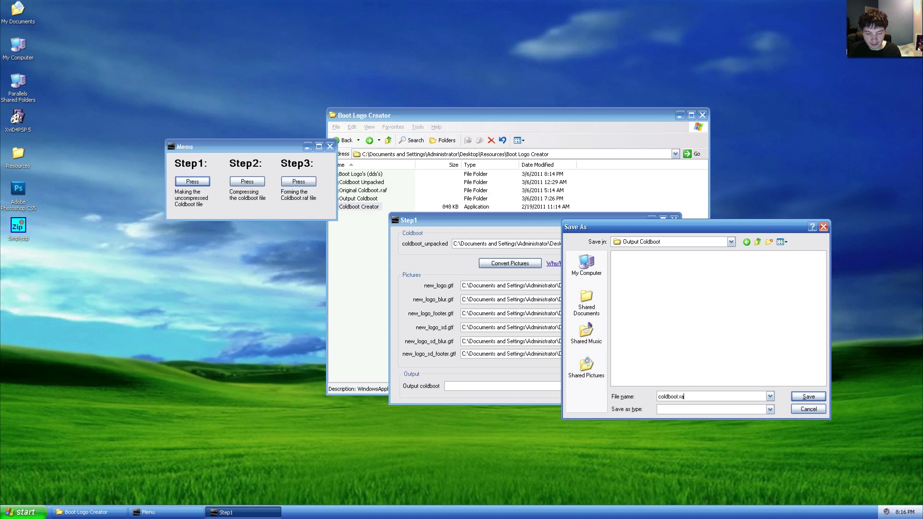
{"action": "type", "text": "f"}
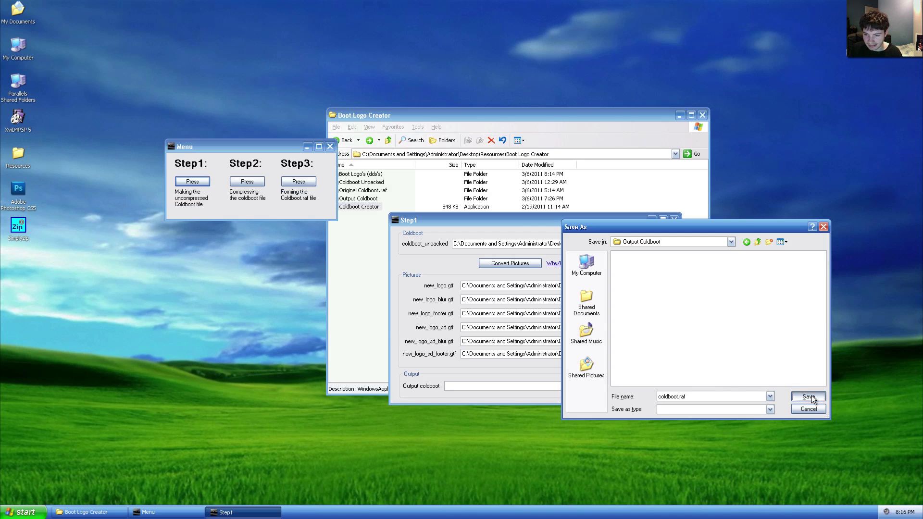
{"action": "left_click", "coordinate": [808, 397]}
Step: Generate the raw coldboot file in Step1, acknowledge the success message, and close Step1
{"action": "left_click", "coordinate": [624, 385]}
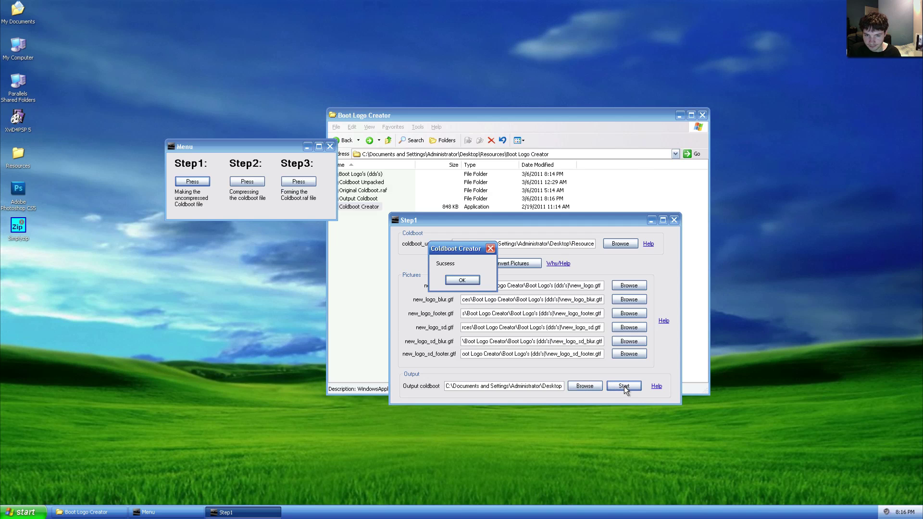
{"action": "left_click", "coordinate": [462, 280]}
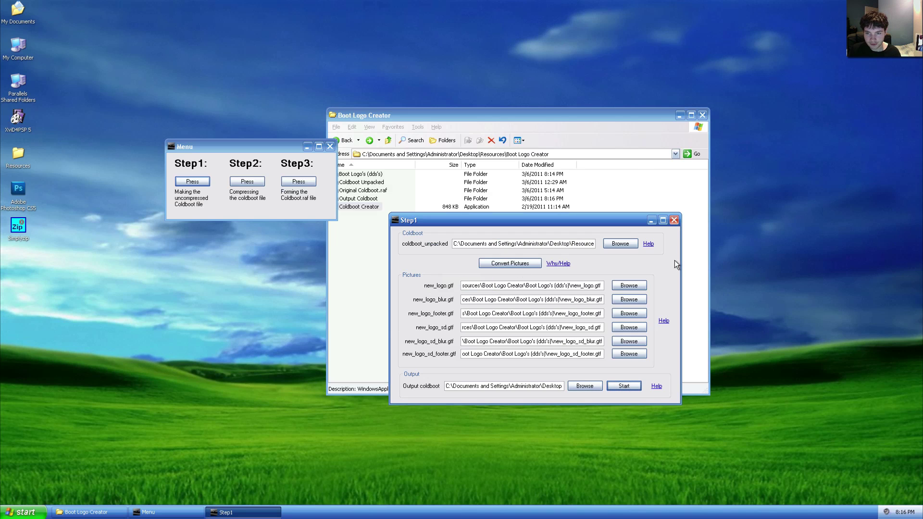
{"action": "left_click", "coordinate": [674, 220]}
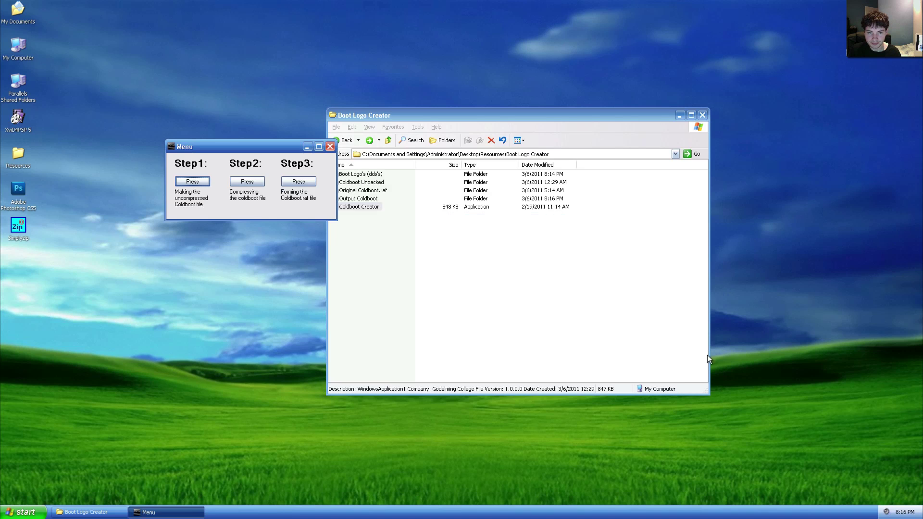
Step: Open Simplyzip's ZLIB pack/unpack tool and load Desktop\Resources\Boot Logo Creator\Output Coldboot\coldboot
{"action": "double_click", "coordinate": [16, 229]}
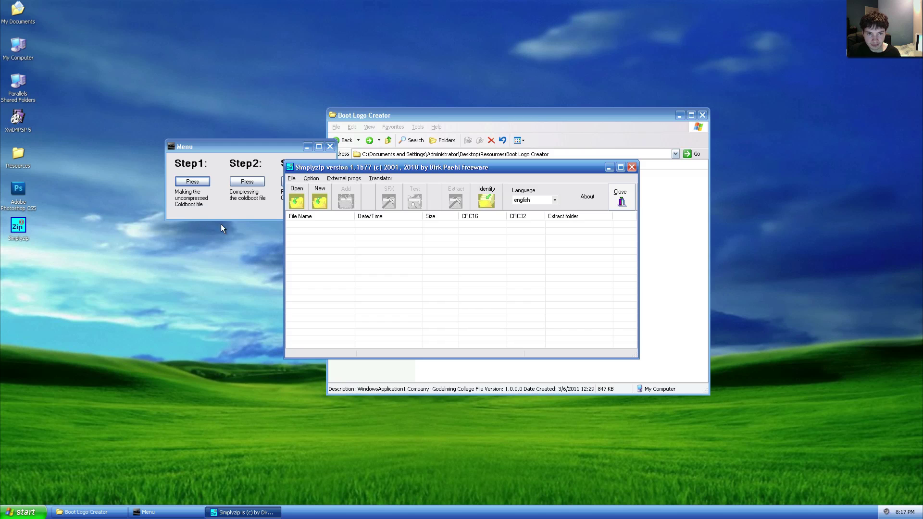
{"action": "left_click", "coordinate": [343, 179]}
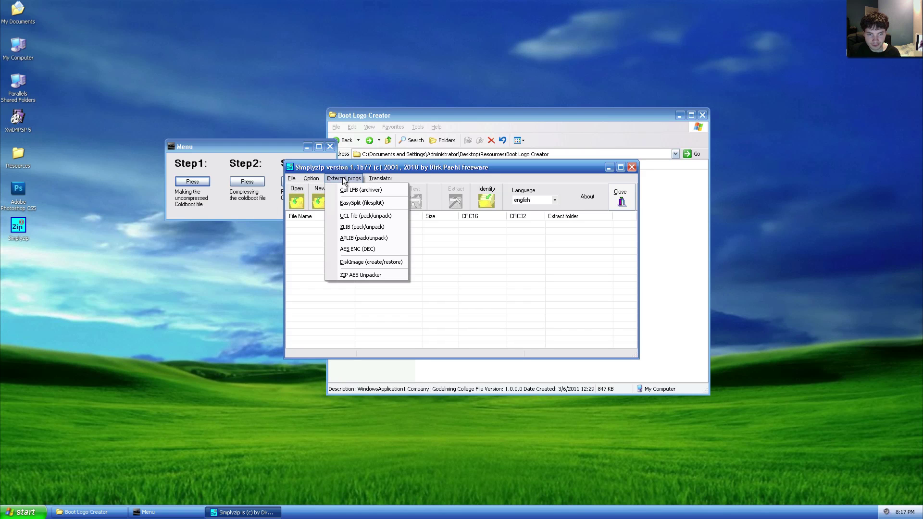
{"action": "left_click", "coordinate": [345, 227]}
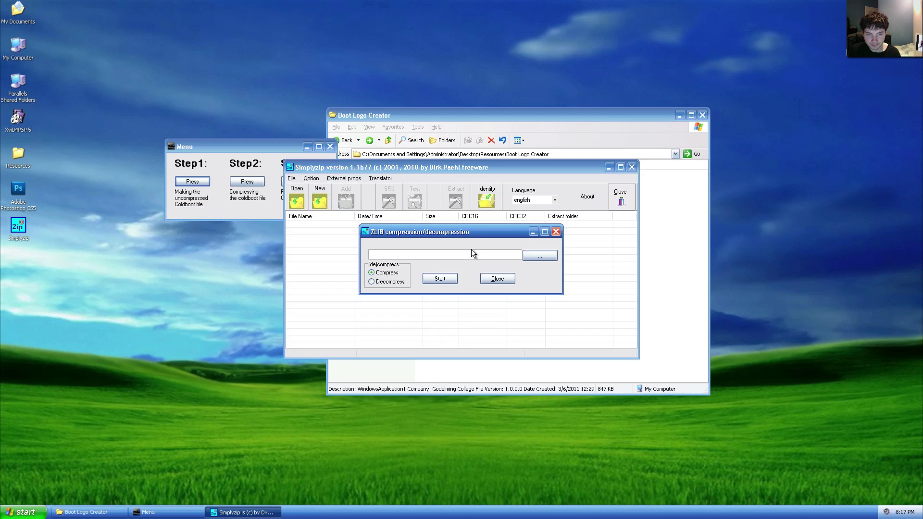
{"action": "left_click", "coordinate": [536, 255]}
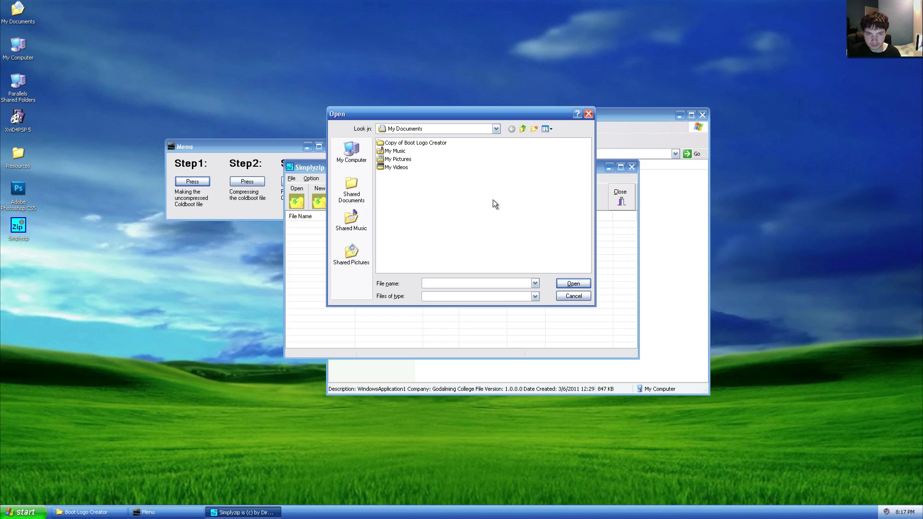
{"action": "left_click", "coordinate": [461, 128]}
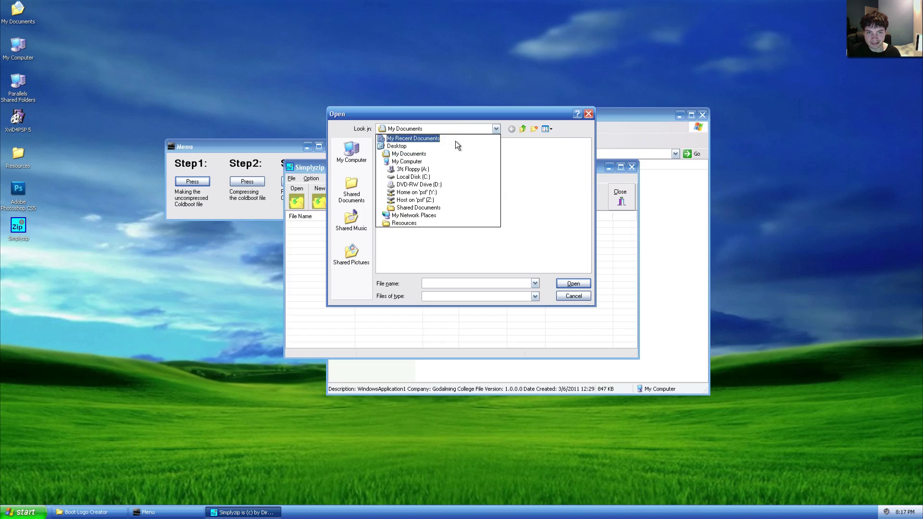
{"action": "left_click", "coordinate": [454, 139]}
{"action": "double_click", "coordinate": [397, 184]}
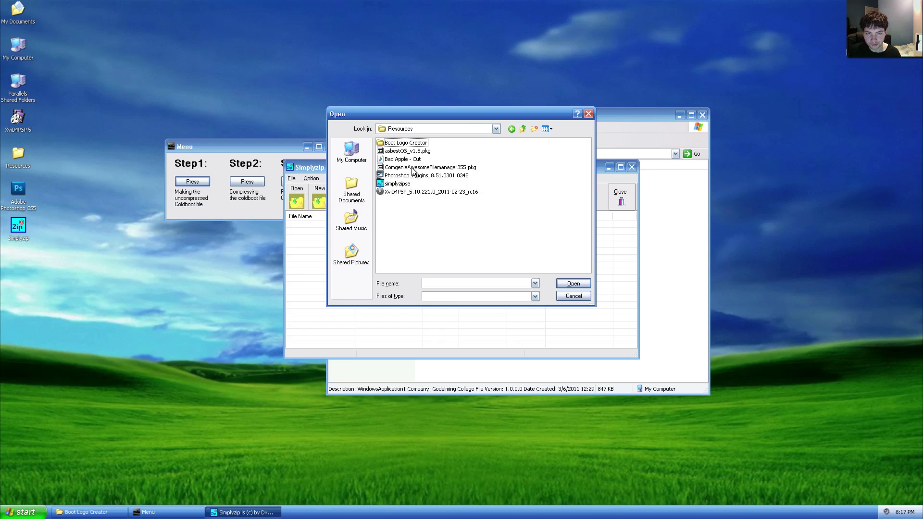
{"action": "double_click", "coordinate": [406, 142]}
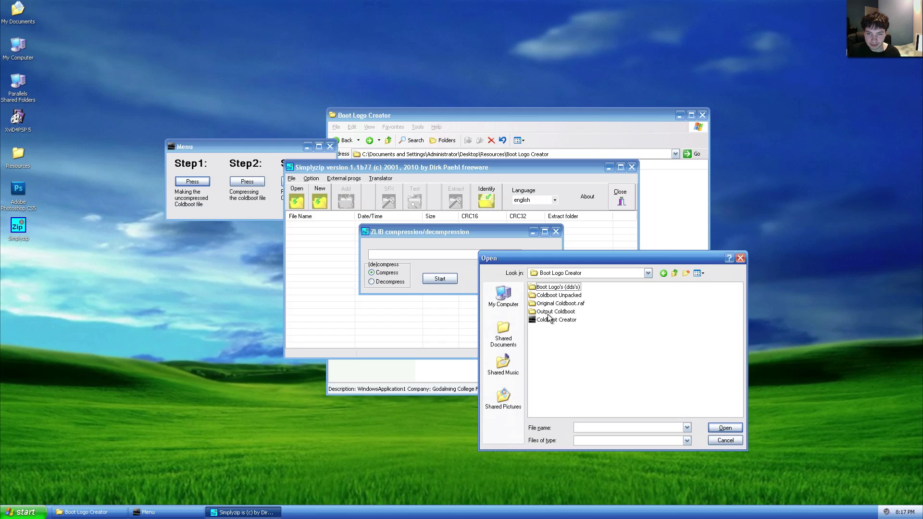
{"action": "double_click", "coordinate": [547, 312]}
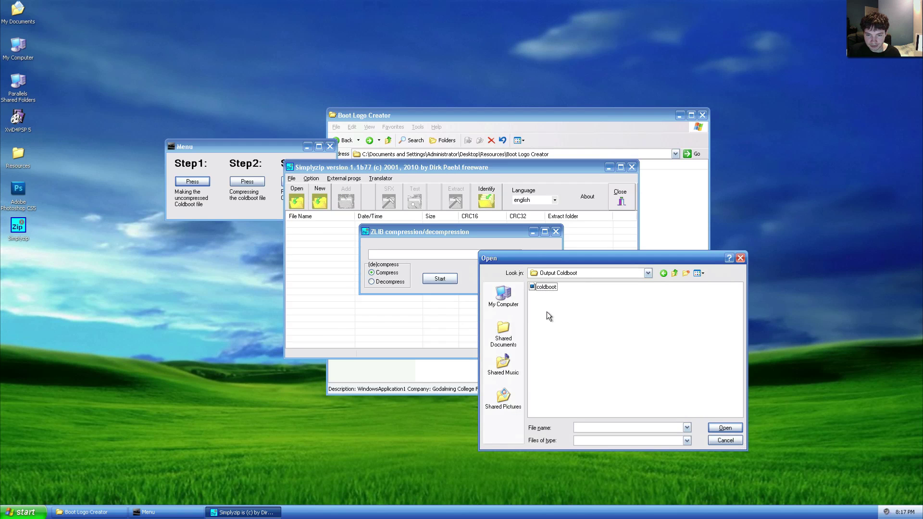
{"action": "left_click", "coordinate": [547, 287]}
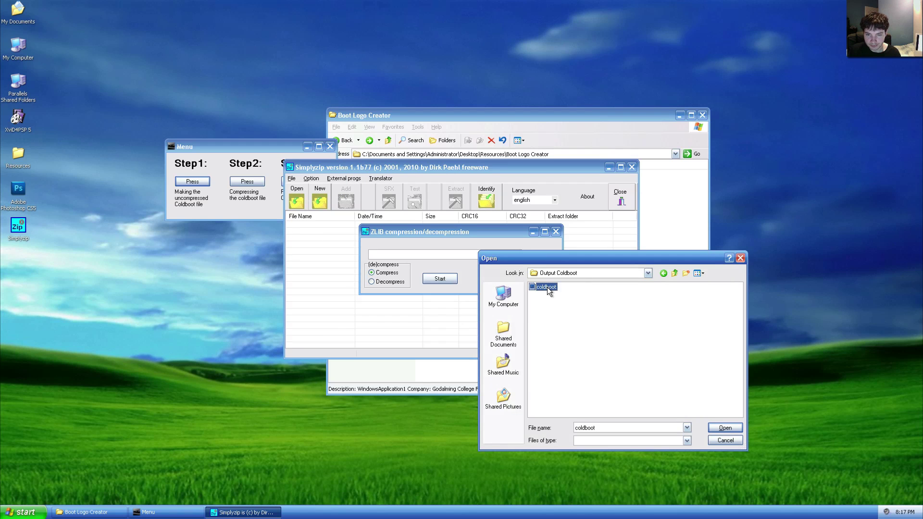
{"action": "left_click", "coordinate": [726, 428]}
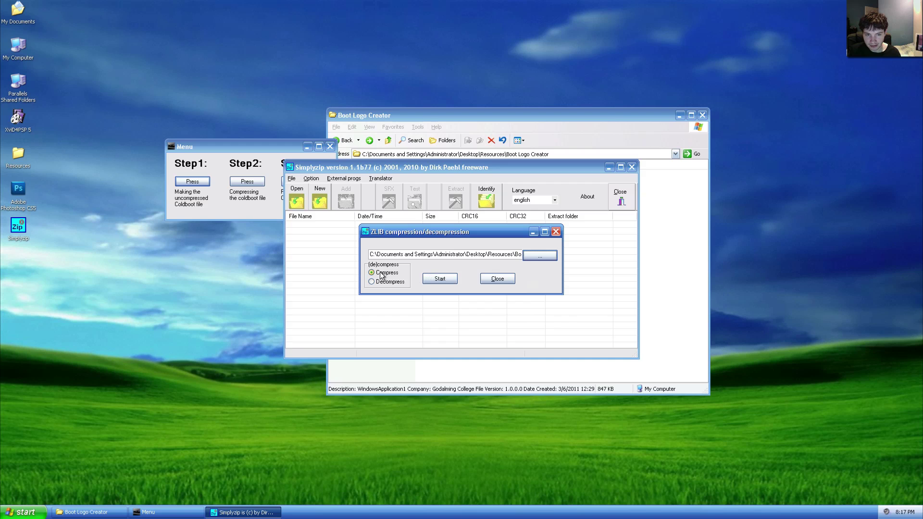
Step: ZLIB-compress the loaded coldboot file and close the ZLIB tool
{"action": "left_click", "coordinate": [449, 278]}
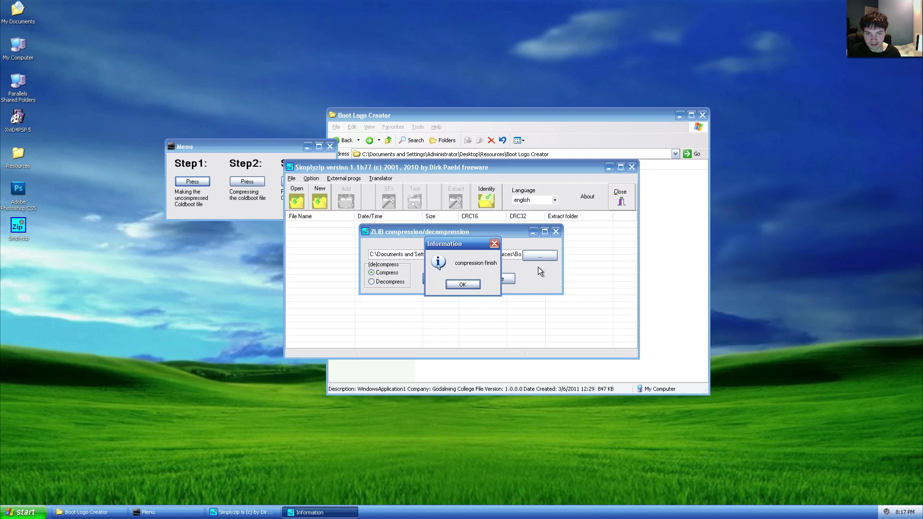
{"action": "left_click", "coordinate": [461, 286]}
{"action": "left_click", "coordinate": [498, 279]}
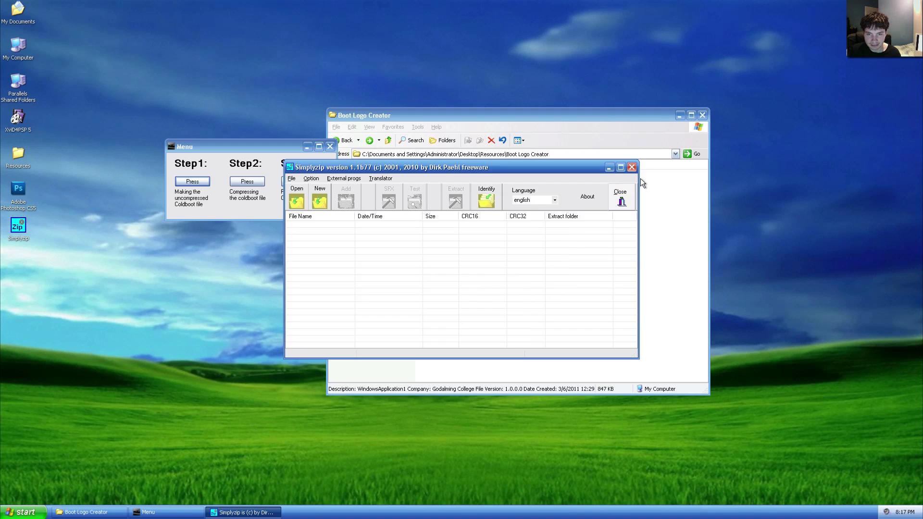
Step: Close Simplyzip, open Step3, and select the compressed coldboot.raf.zlp file
{"action": "left_click", "coordinate": [633, 167]}
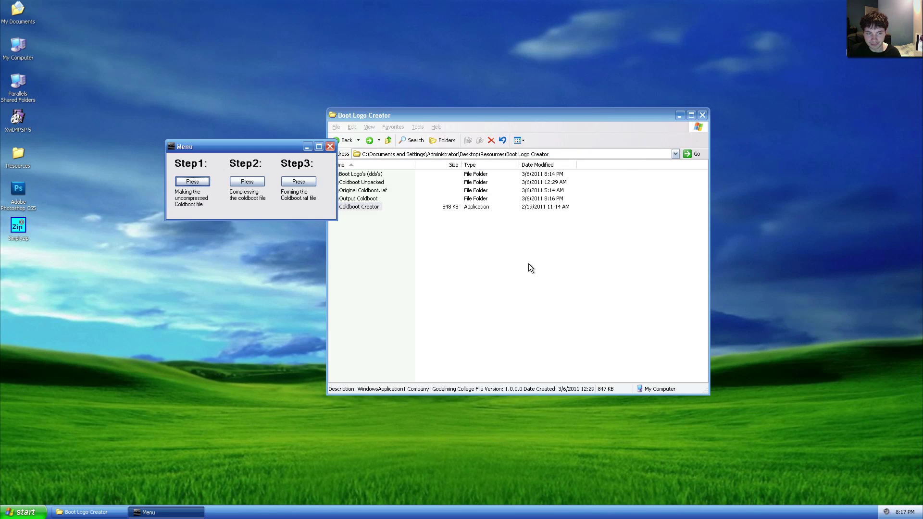
{"action": "left_click", "coordinate": [296, 181]}
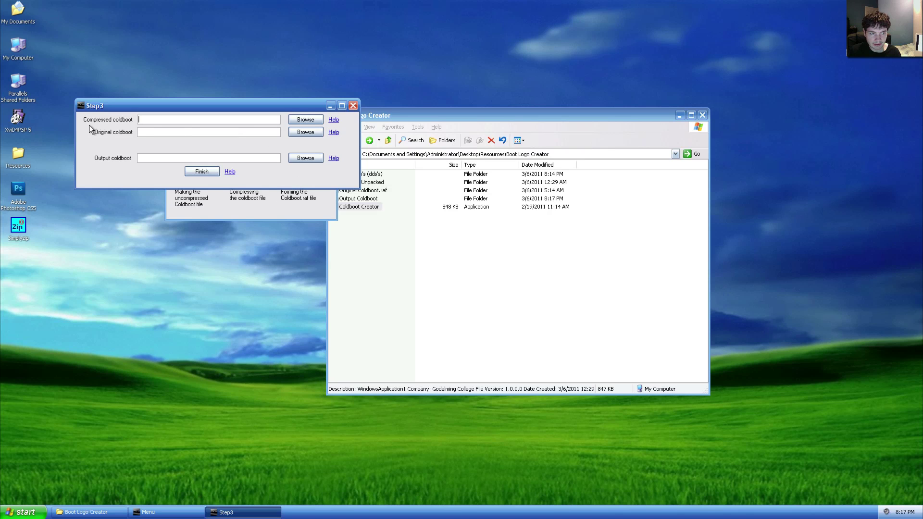
{"action": "left_click", "coordinate": [303, 120]}
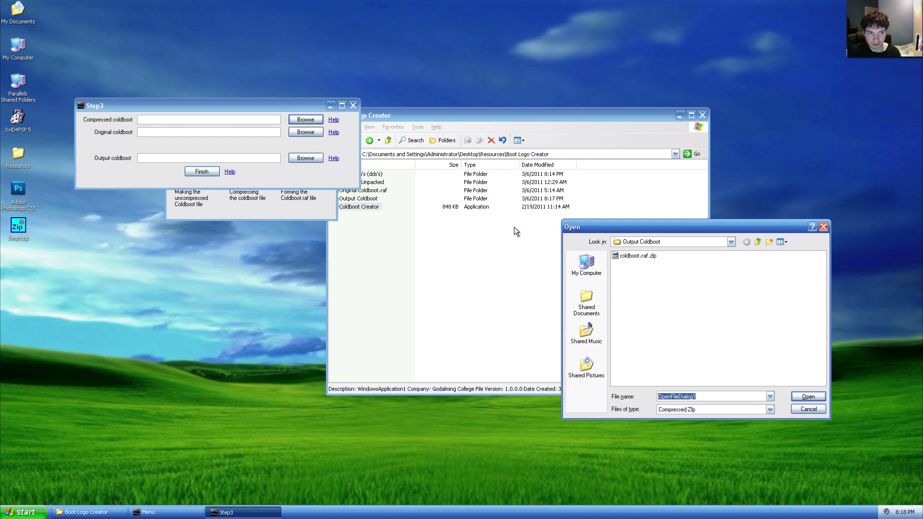
{"action": "left_click", "coordinate": [635, 257]}
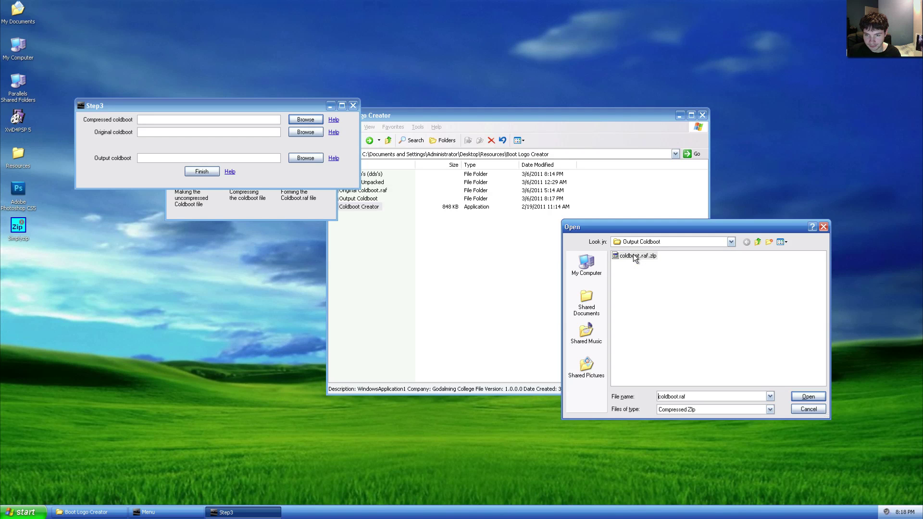
{"action": "left_click", "coordinate": [805, 397]}
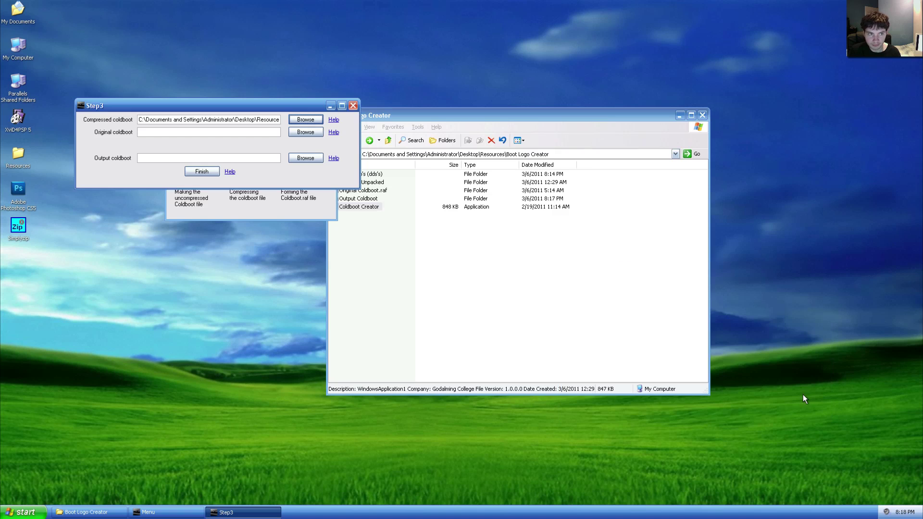
Step: Choose Boot Logo Creator\Original Coldboot.raf\coldboot as the original coldboot file
{"action": "left_click", "coordinate": [308, 132]}
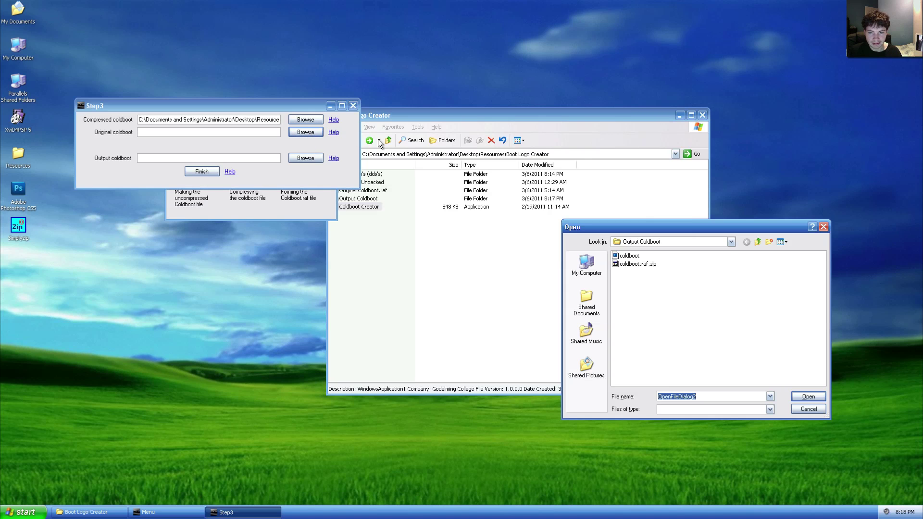
{"action": "left_click", "coordinate": [682, 242]}
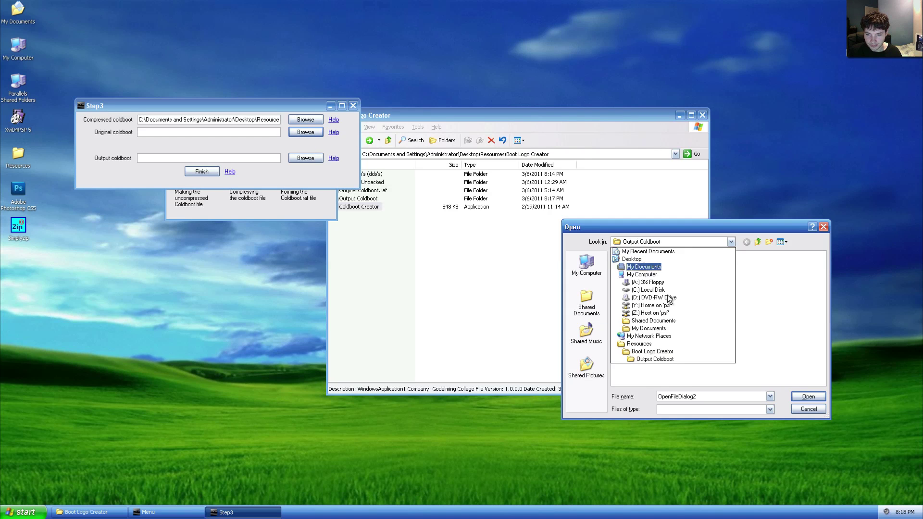
{"action": "left_click", "coordinate": [665, 351]}
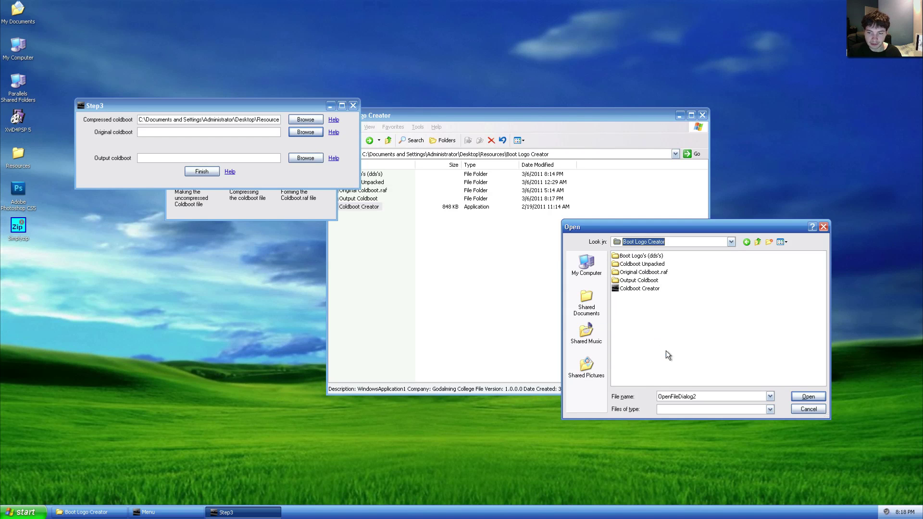
{"action": "double_click", "coordinate": [628, 273]}
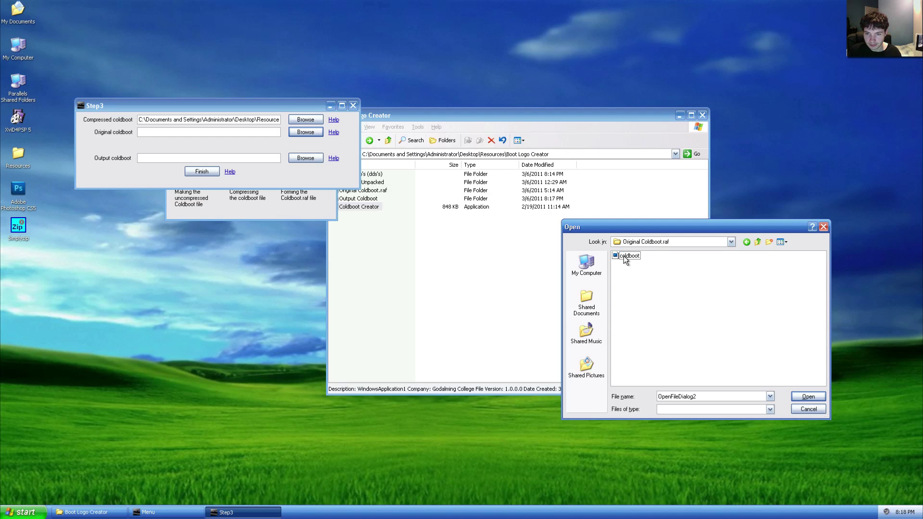
{"action": "left_click", "coordinate": [626, 258]}
{"action": "left_click", "coordinate": [822, 397]}
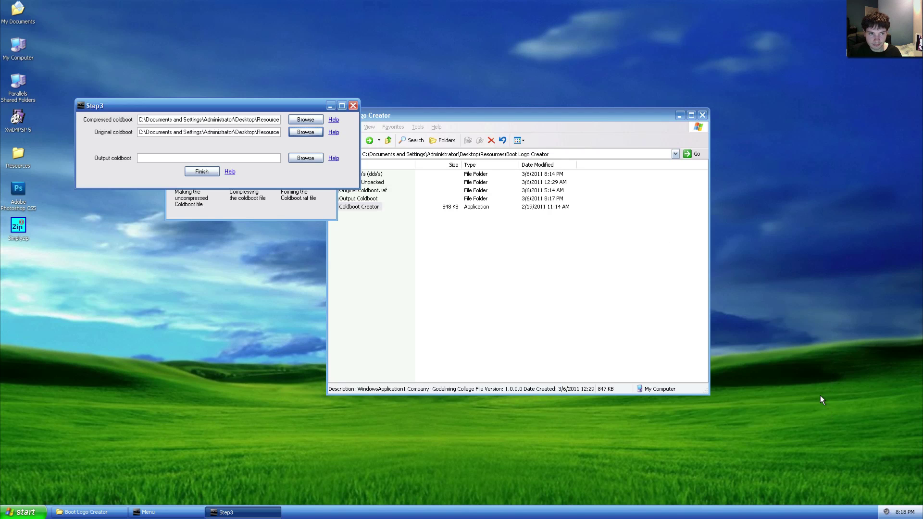
Step: Set the output file to 'coldboot' in the Boot Logo Creator folder
{"action": "left_click", "coordinate": [312, 157]}
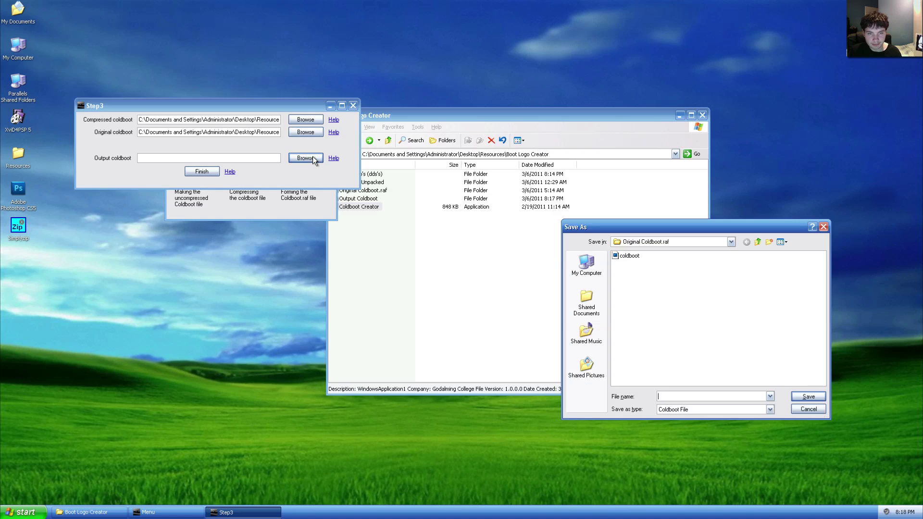
{"action": "left_click", "coordinate": [731, 242]}
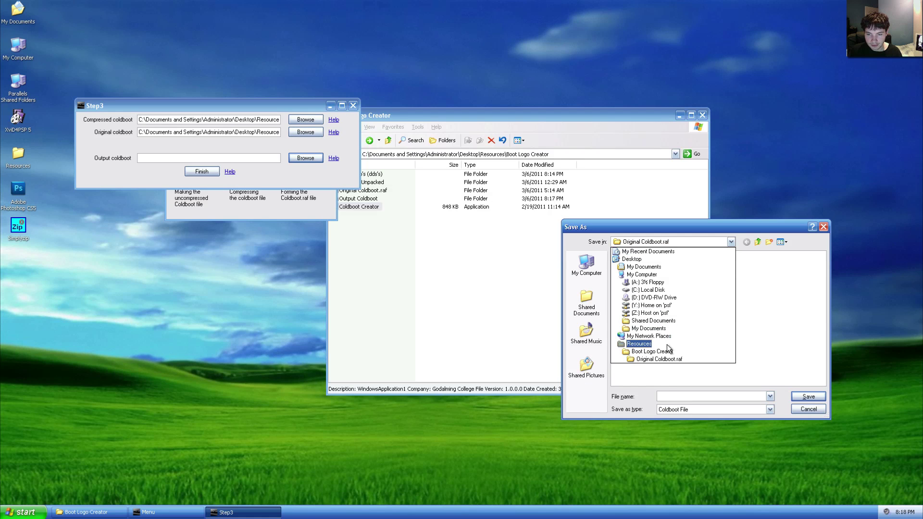
{"action": "left_click", "coordinate": [670, 354]}
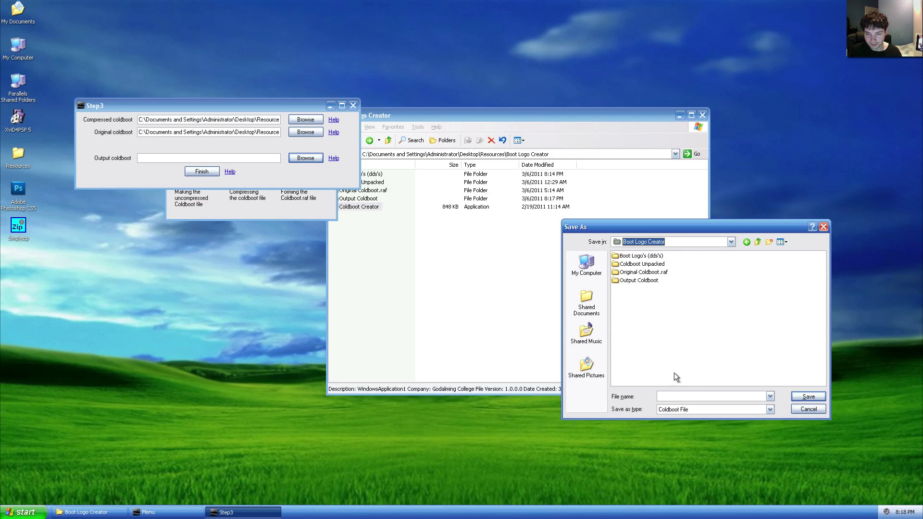
{"action": "left_click", "coordinate": [688, 395]}
{"action": "type", "text": "coldboot"}
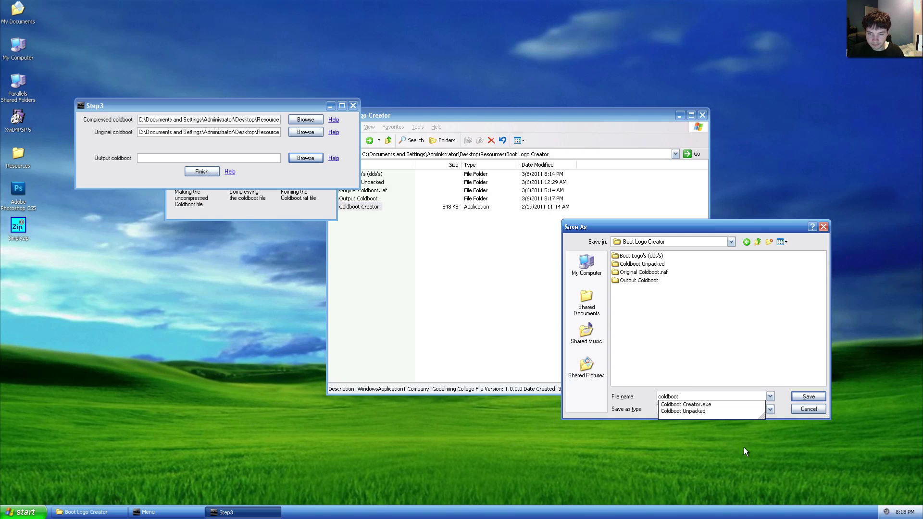
{"action": "left_click", "coordinate": [802, 397]}
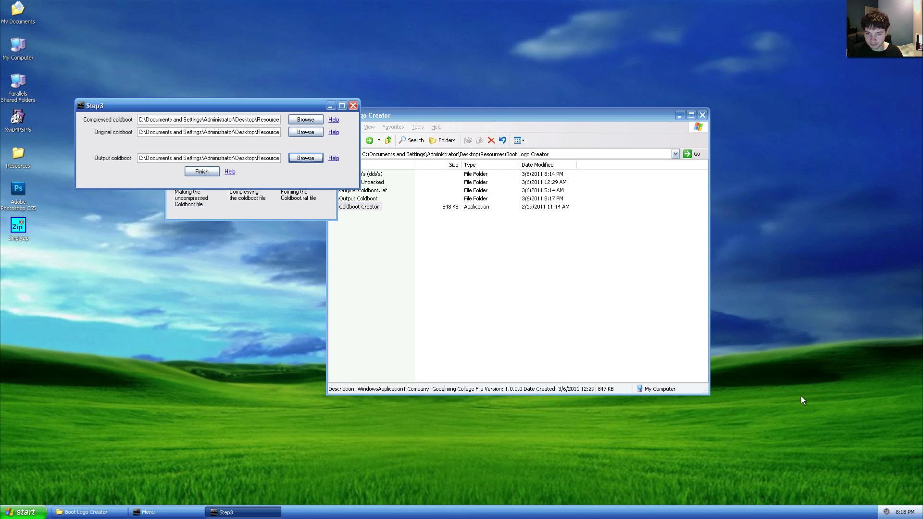
Step: Build the 105 KB coldboot RAF, close Coldboot Creator, and move the file to the desktop
{"action": "left_click", "coordinate": [199, 172]}
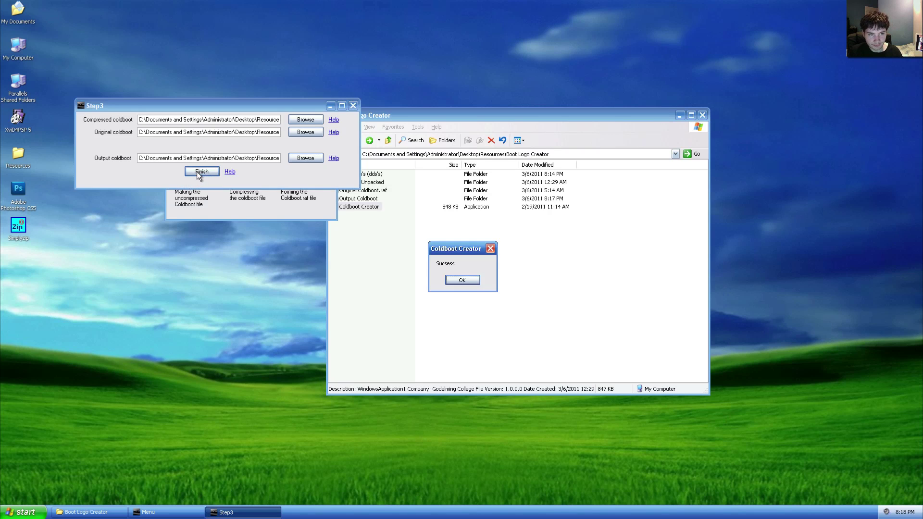
{"action": "left_click", "coordinate": [471, 281]}
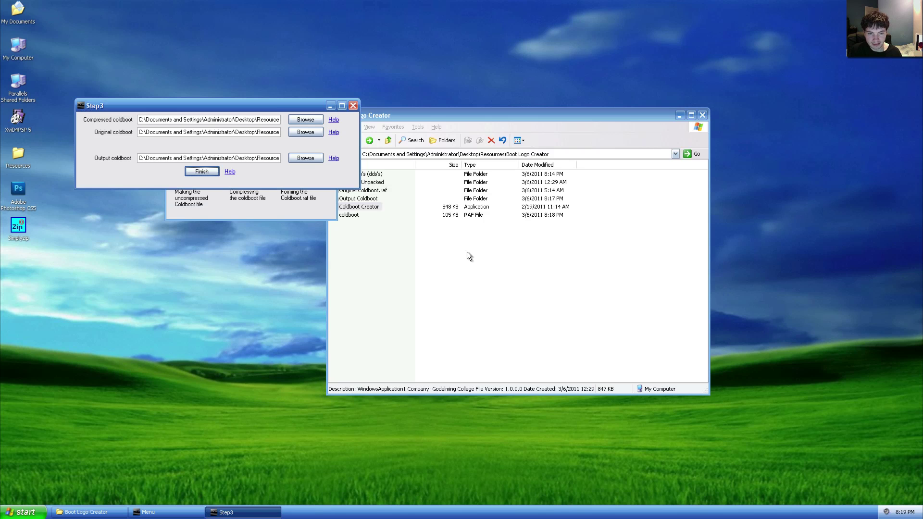
{"action": "left_click", "coordinate": [353, 106]}
{"action": "left_click", "coordinate": [330, 142]}
{"action": "left_click", "coordinate": [399, 281]}
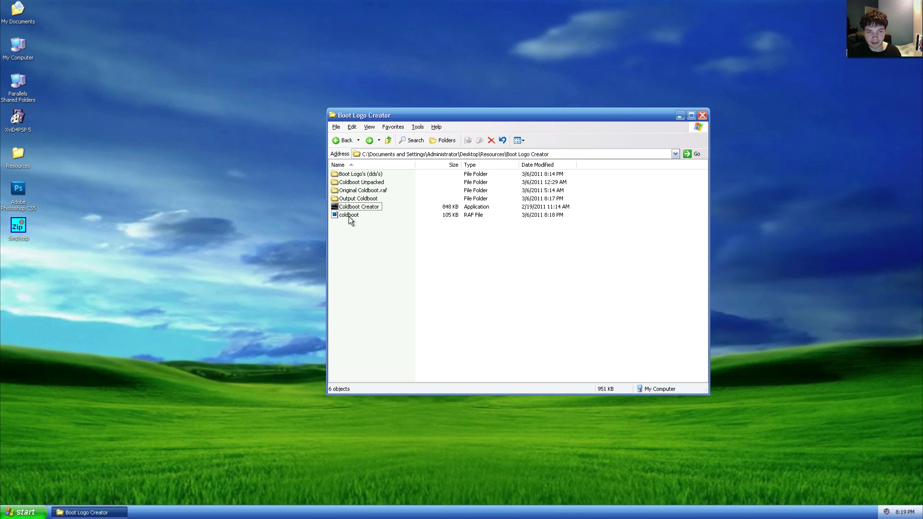
{"action": "left_click_drag", "start_coordinate": [350, 216], "coordinate": [184, 258]}
{"action": "left_click_drag", "start_coordinate": [85, 320], "coordinate": [79, 328]}
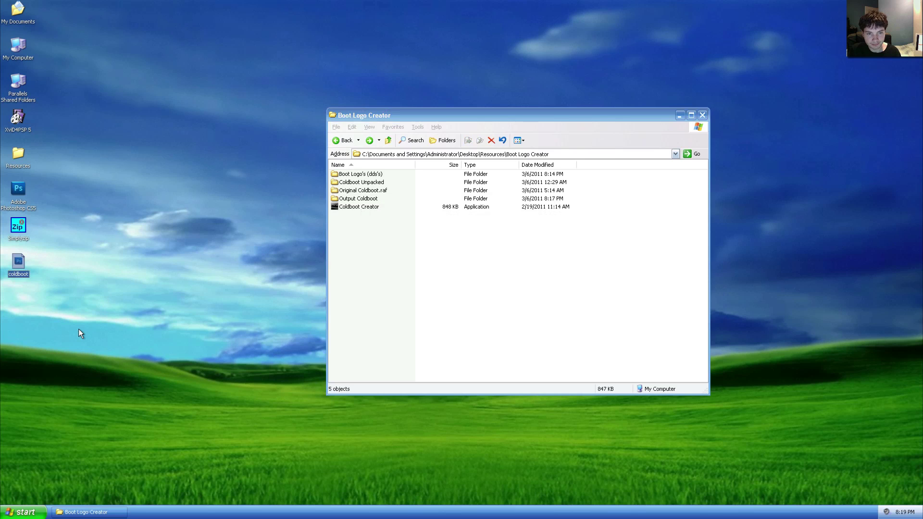
{"action": "key", "text": "alt+F4"}
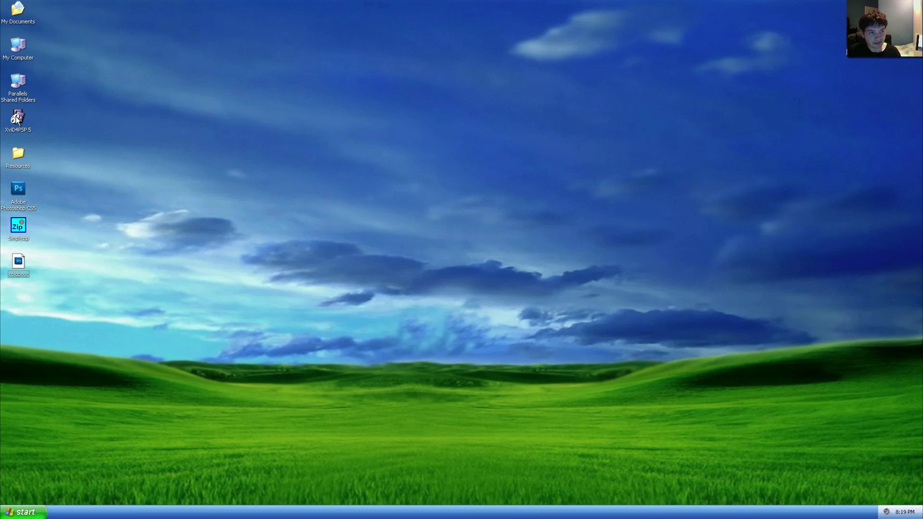
Step: Launch XviD4PSP and open 'Bad Apple - Cut' from Resources, listing all audio files
{"action": "double_click", "coordinate": [17, 118]}
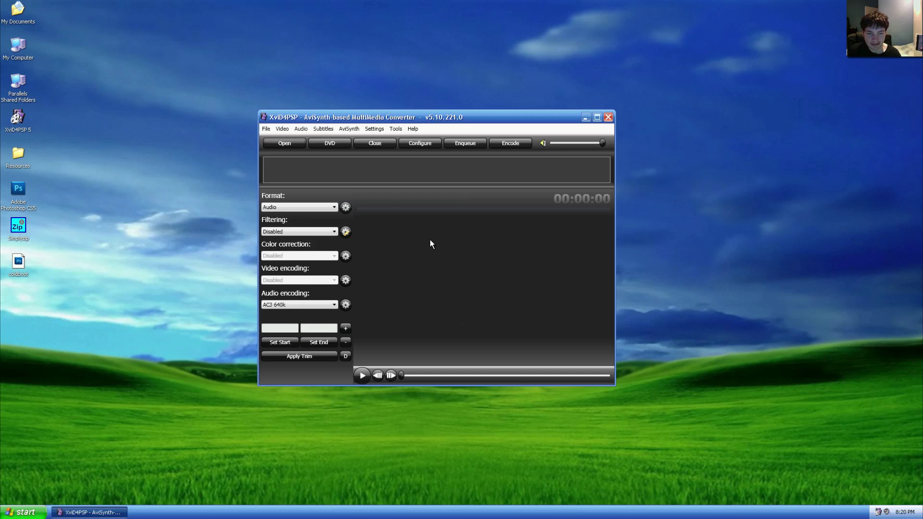
{"action": "left_click", "coordinate": [298, 143]}
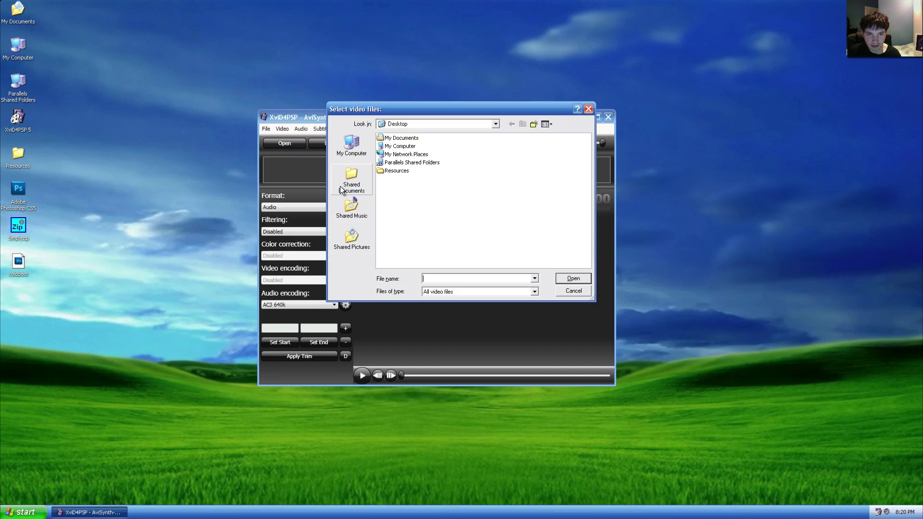
{"action": "double_click", "coordinate": [395, 171]}
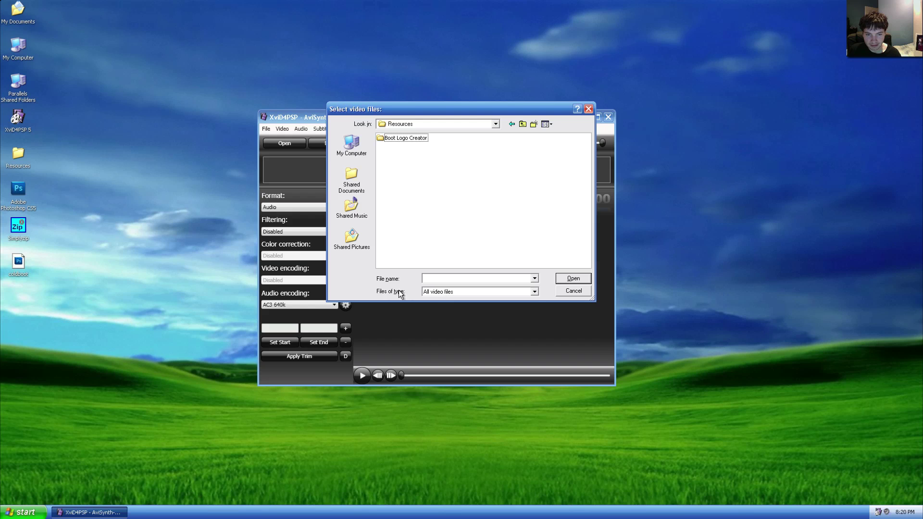
{"action": "left_click", "coordinate": [433, 291]}
{"action": "left_click", "coordinate": [444, 306]}
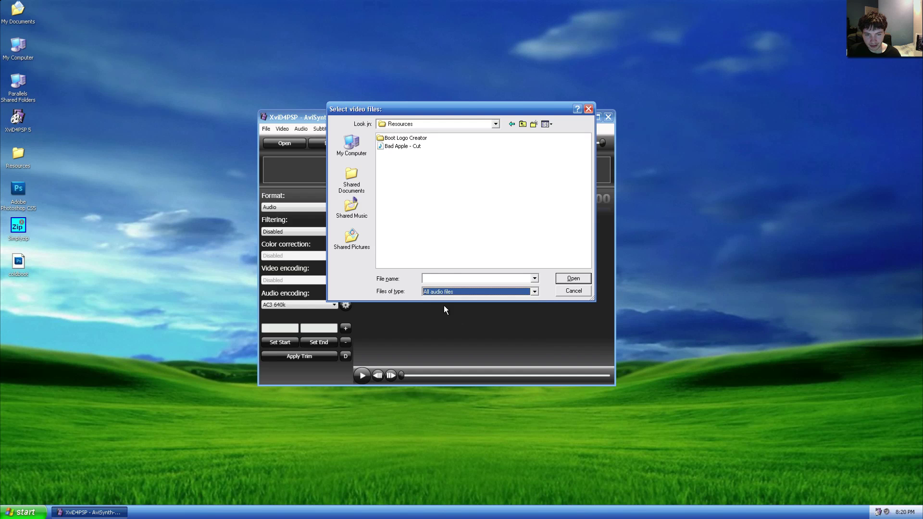
{"action": "left_click", "coordinate": [402, 146]}
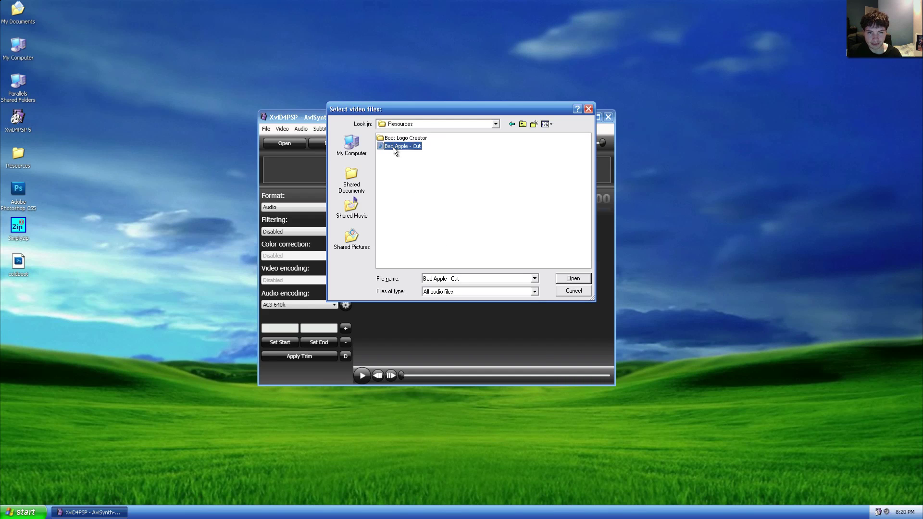
{"action": "left_click", "coordinate": [574, 279]}
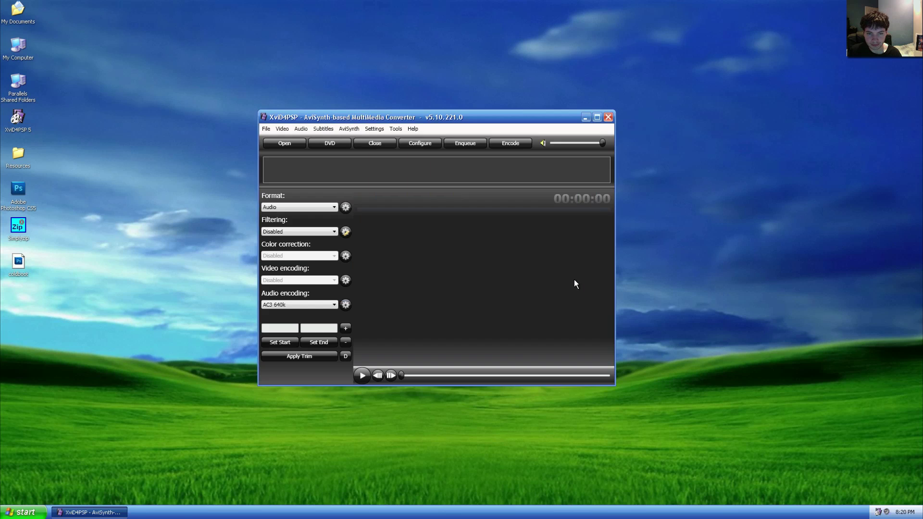
Step: Keep AC3 640k as the audio encoding for the clip
{"action": "left_click", "coordinate": [317, 305]}
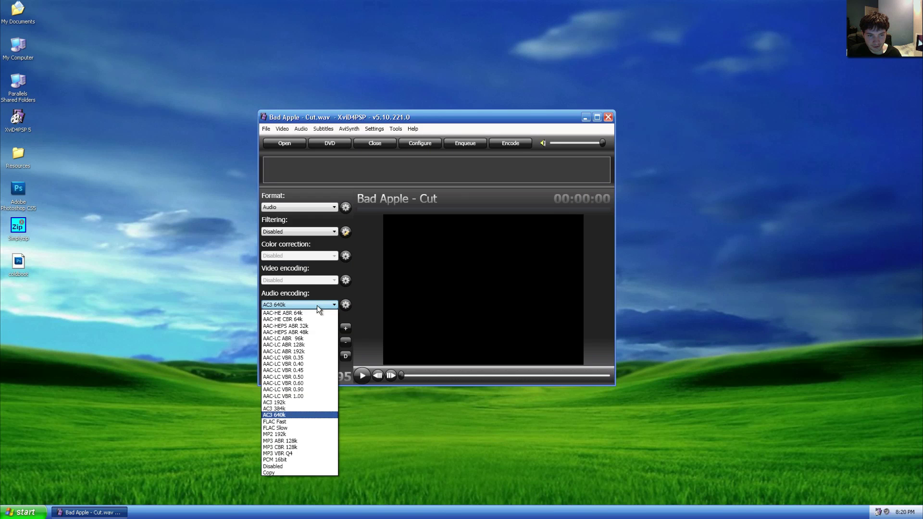
{"action": "left_click", "coordinate": [289, 416]}
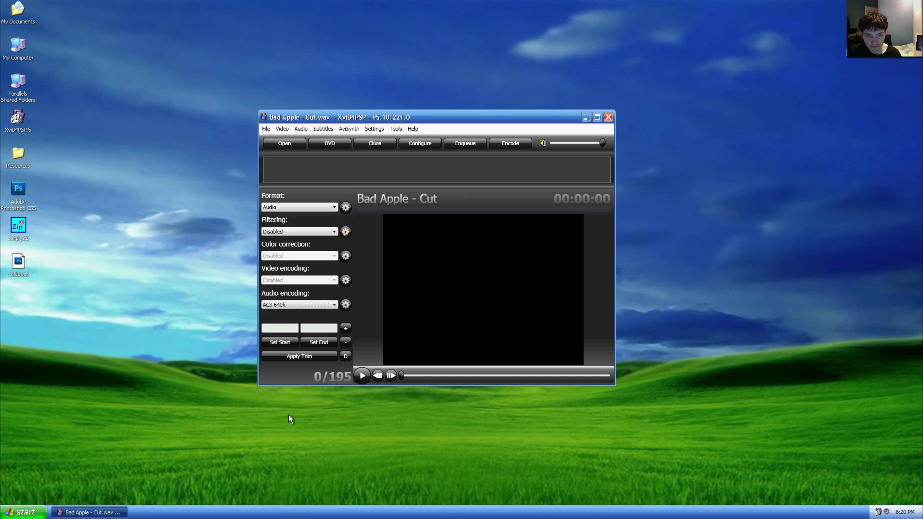
{"action": "left_click", "coordinate": [266, 129]}
Step: Queue two AC3 encodes to the desktop: coldboot_stereo and coldboot_multi
{"action": "left_click", "coordinate": [295, 194]}
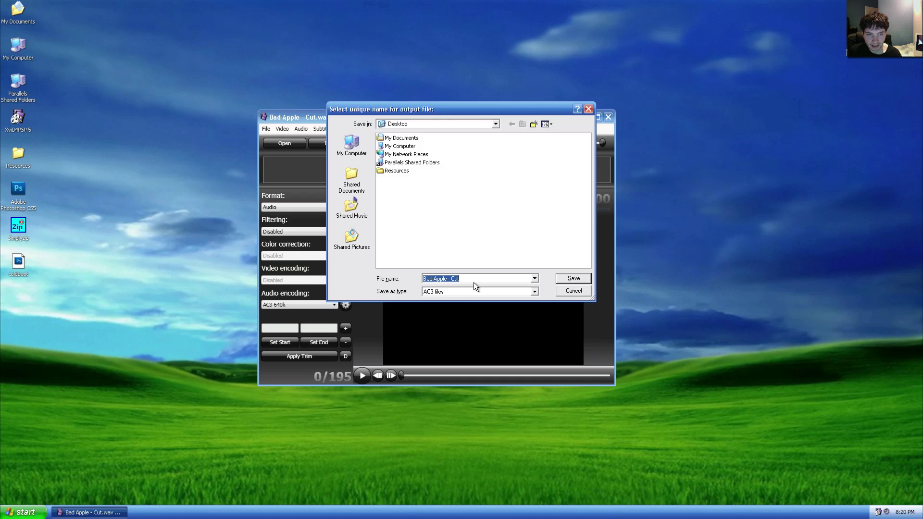
{"action": "type", "text": "col"}
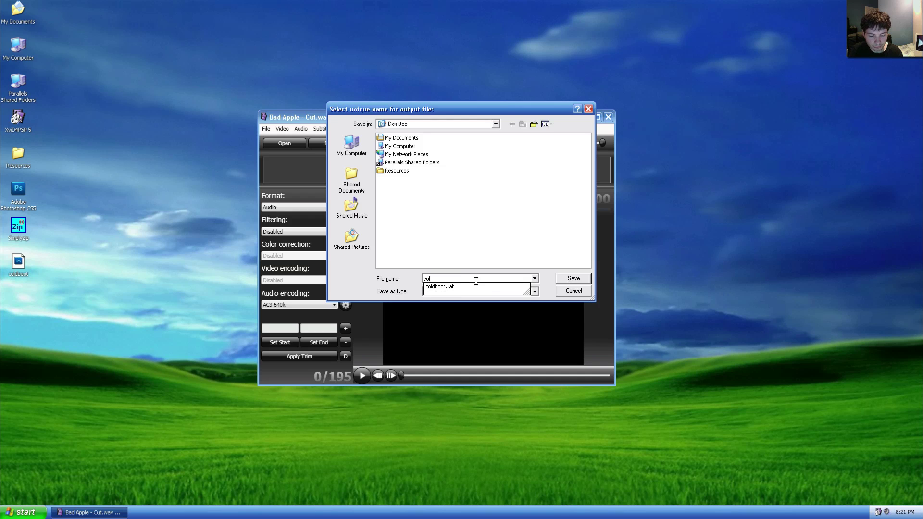
{"action": "type", "text": "dboot_"}
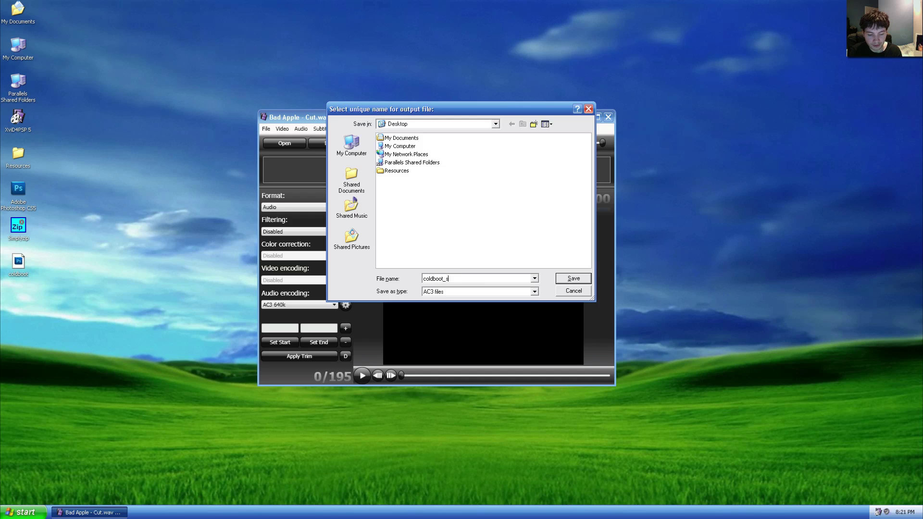
{"action": "type", "text": "stereo"}
{"action": "left_click", "coordinate": [582, 279]}
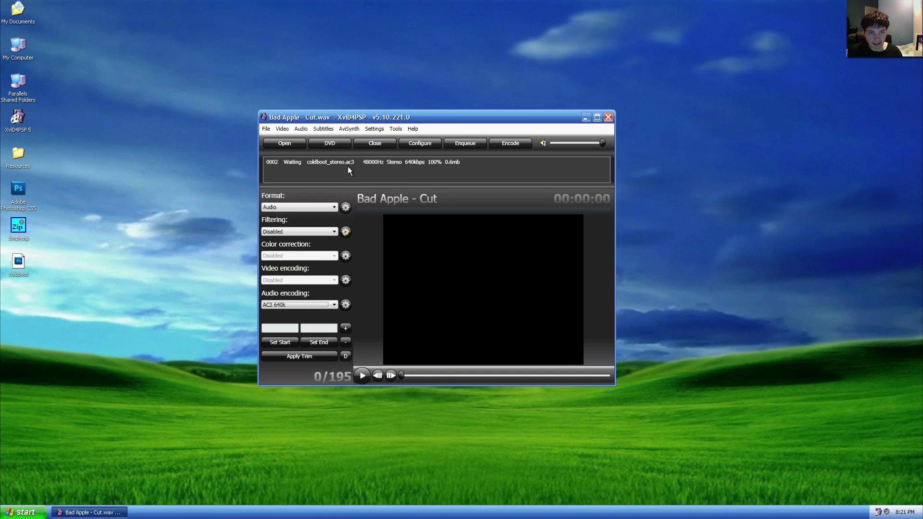
{"action": "left_click", "coordinate": [266, 129]}
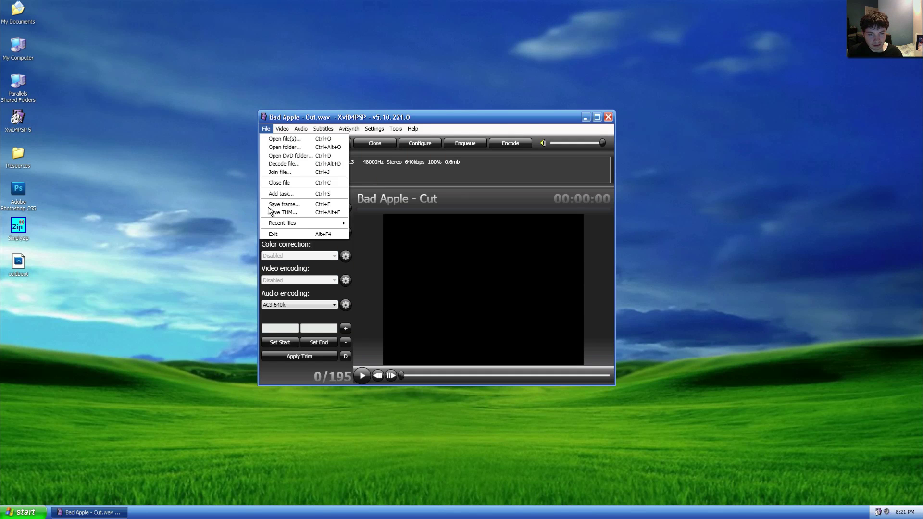
{"action": "left_click", "coordinate": [283, 194]}
{"action": "key", "text": "BackSpace"}
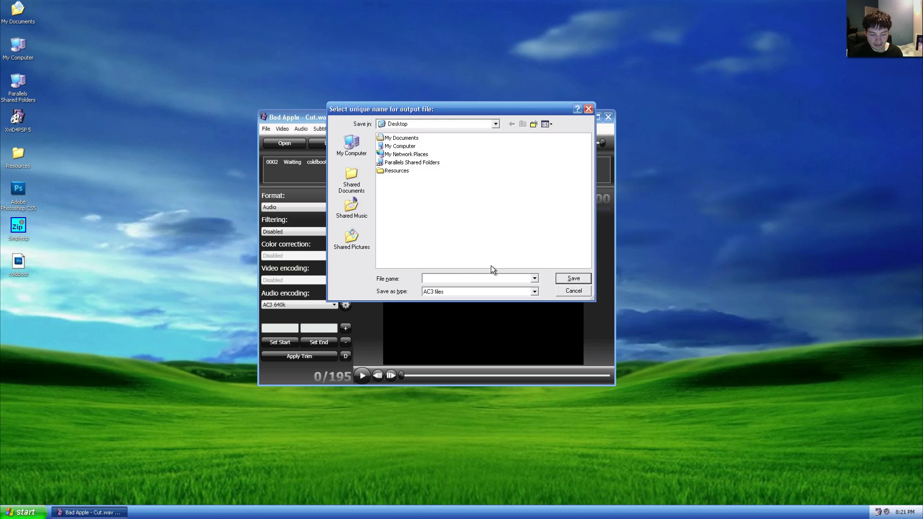
{"action": "type", "text": "coldb"}
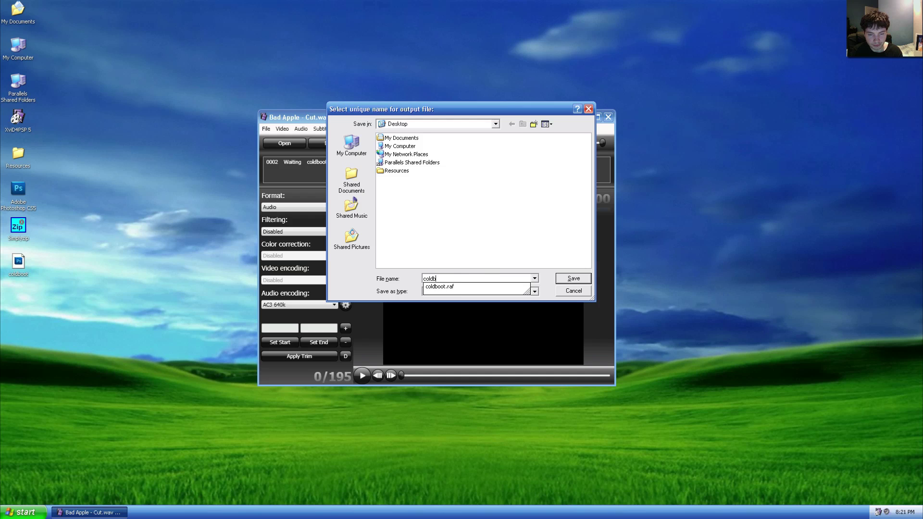
{"action": "type", "text": "oot_multi"}
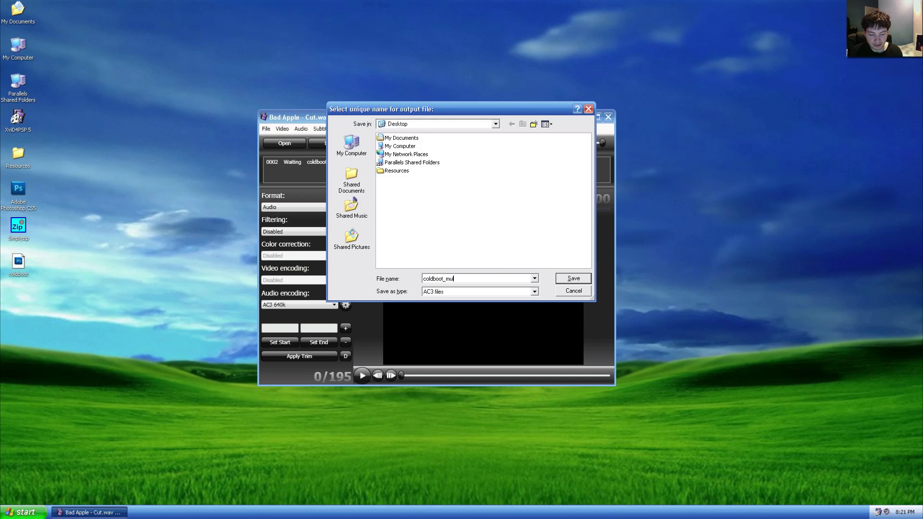
{"action": "left_click", "coordinate": [567, 278]}
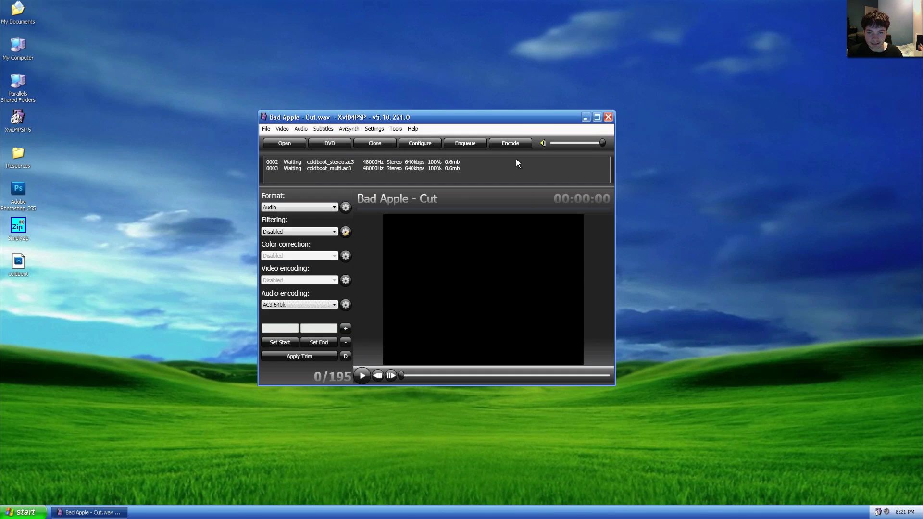
Step: Run the queued encodes and close XviD4PSP once finished
{"action": "left_click", "coordinate": [512, 144]}
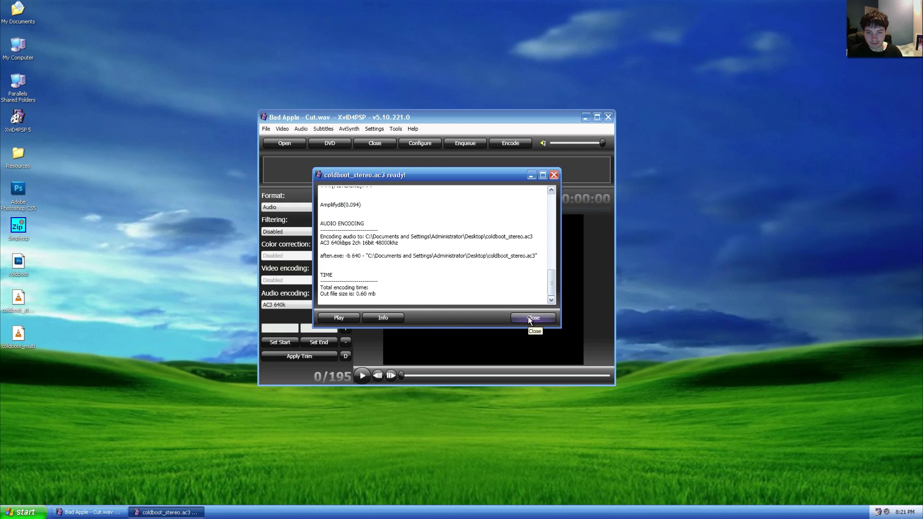
{"action": "left_click", "coordinate": [528, 316]}
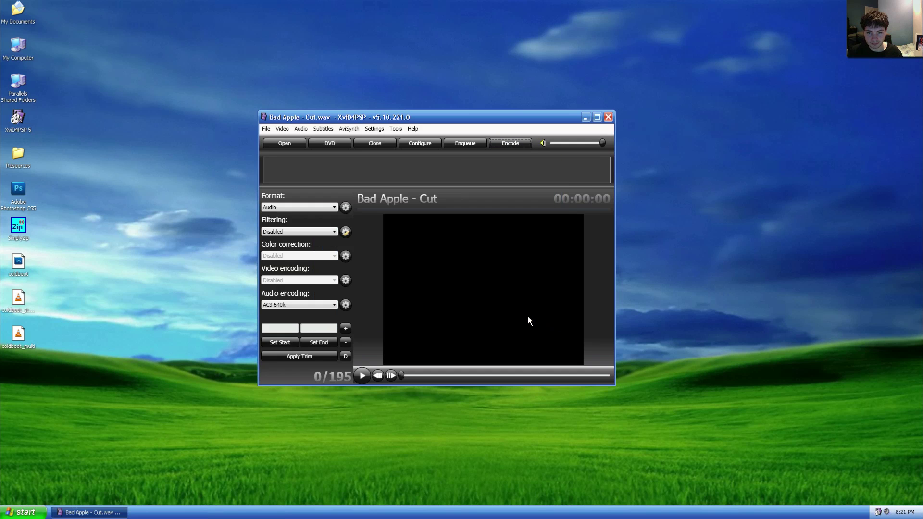
{"action": "left_click", "coordinate": [605, 119]}
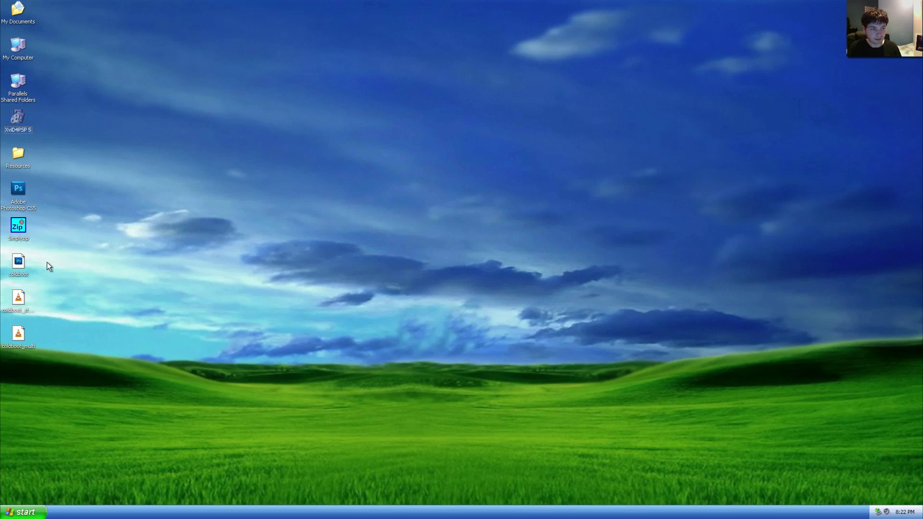
Step: Copy the three desktop coldboot files to the removable disk through My Computer, replacing all existing copies
{"action": "left_click", "coordinate": [24, 512]}
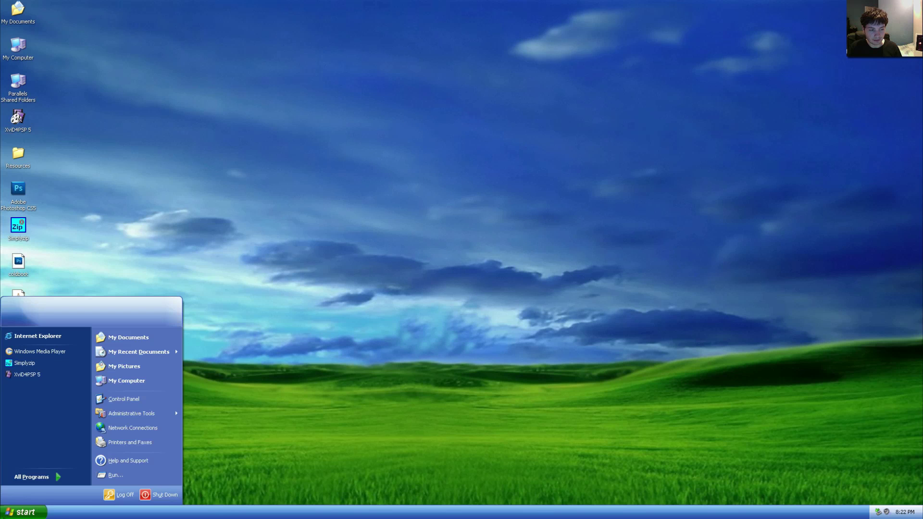
{"action": "left_click", "coordinate": [127, 381]}
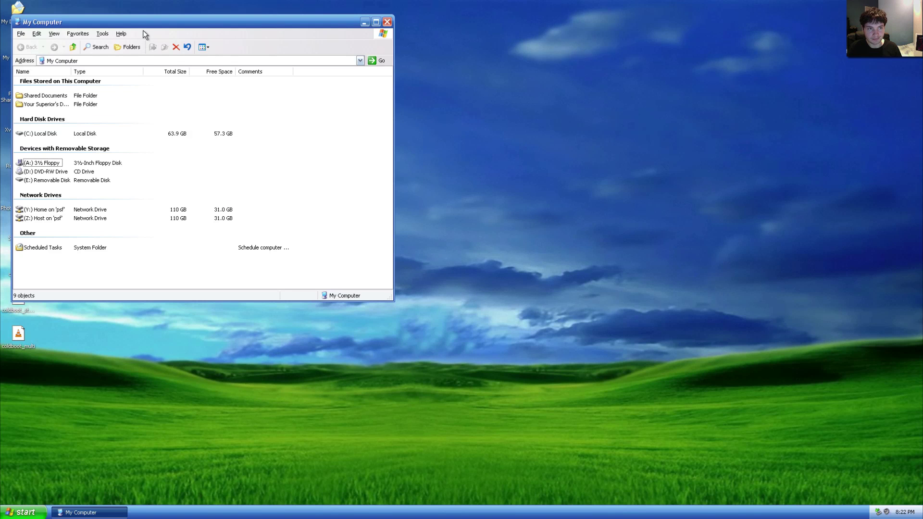
{"action": "left_click_drag", "start_coordinate": [143, 24], "coordinate": [337, 80]}
{"action": "left_click_drag", "start_coordinate": [50, 255], "coordinate": [247, 236]}
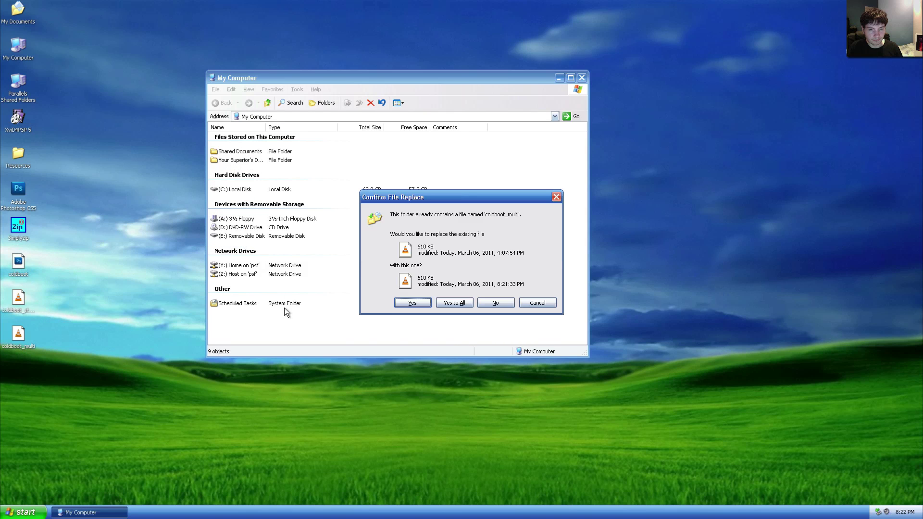
{"action": "left_click", "coordinate": [455, 303]}
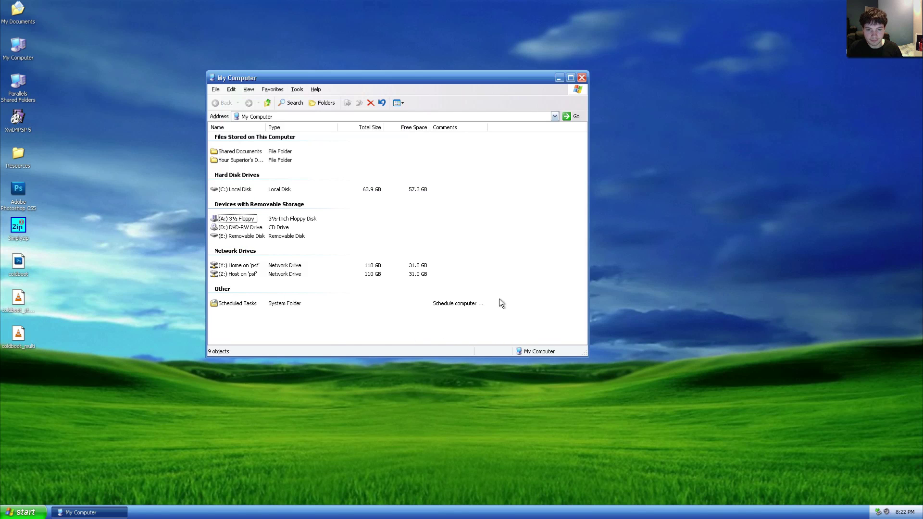
{"action": "left_click", "coordinate": [582, 78]}
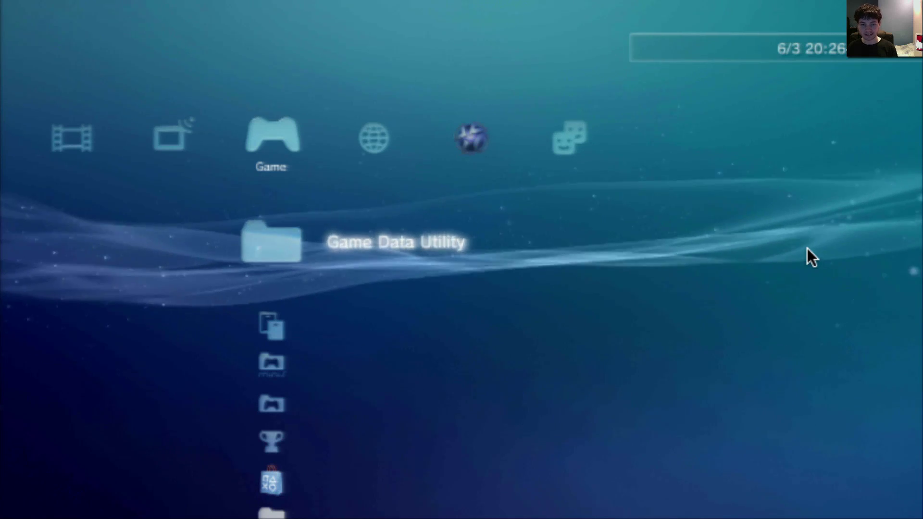
Step: Launch the AsbestOS installer from the Game column, then move down toward the homebrew apps
{"action": "key", "text": "Down"}
{"action": "key", "text": "Down"}
{"action": "key", "text": "Down"}
{"action": "key", "text": "Down"}
{"action": "key", "text": "Down"}
{"action": "key", "text": "Down"}
{"action": "key", "text": "Down"}
{"action": "key", "text": "Down"}
{"action": "key", "text": "Down"}
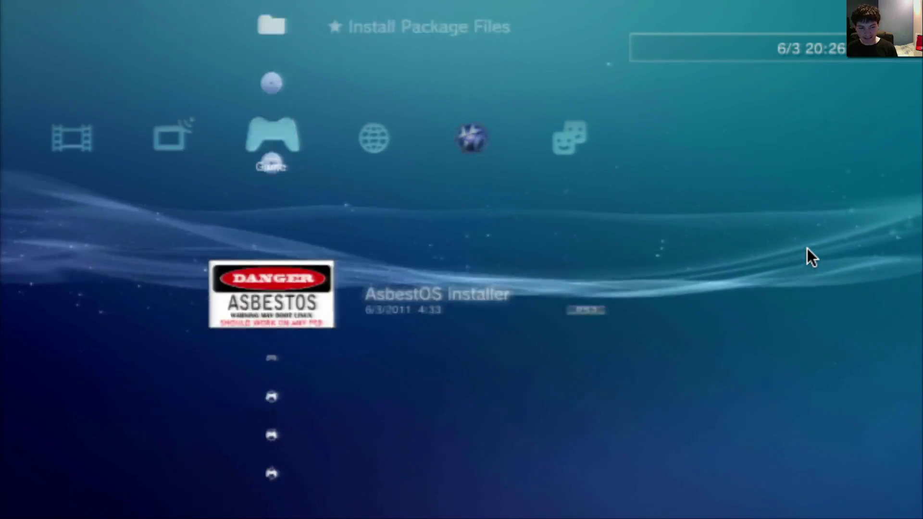
{"action": "key", "text": "Down"}
{"action": "key", "text": "Up"}
{"action": "key", "text": "Down"}
{"action": "key", "text": "Down"}
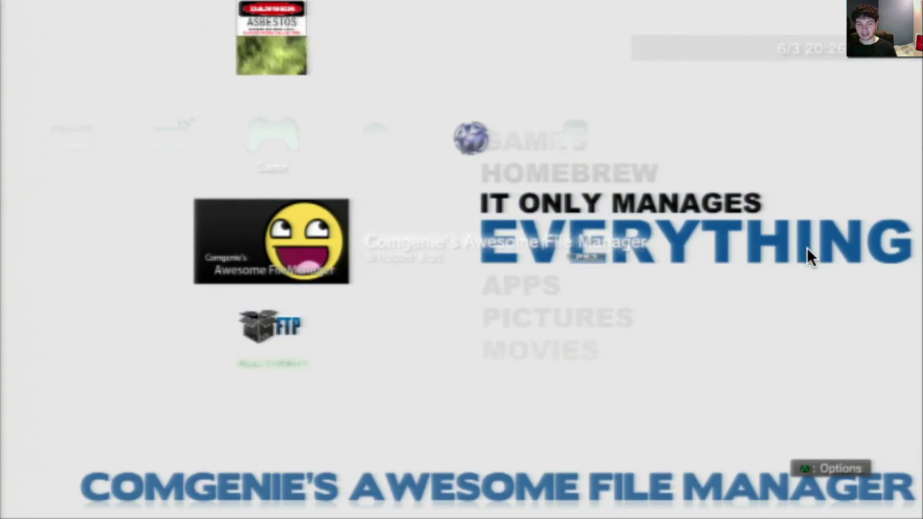
{"action": "key", "text": "Up"}
{"action": "key", "text": "Up"}
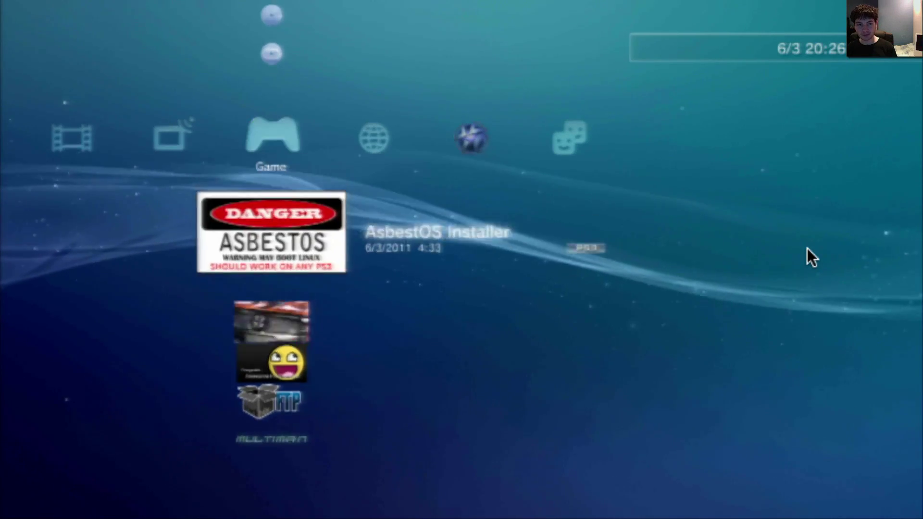
{"action": "key", "text": "Return"}
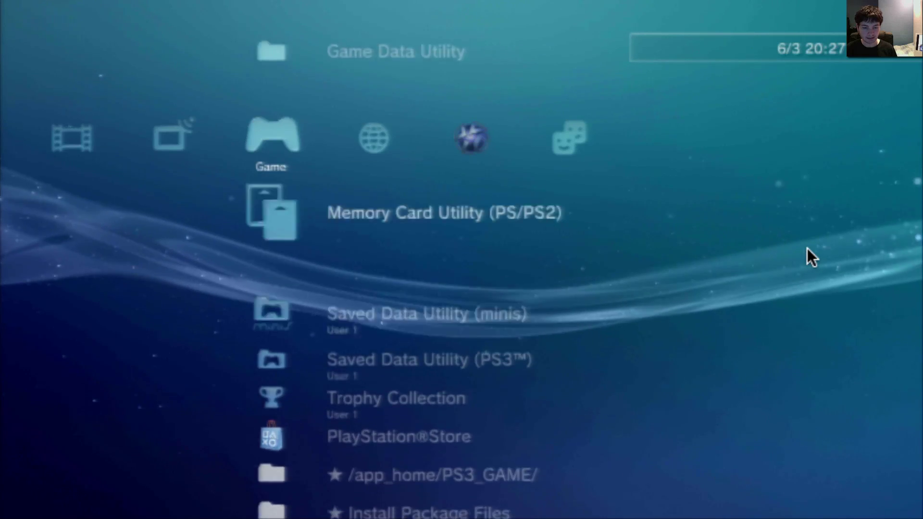
{"action": "key", "text": "Down"}
{"action": "key", "text": "Down"}
{"action": "key", "text": "Down"}
{"action": "key", "text": "Down"}
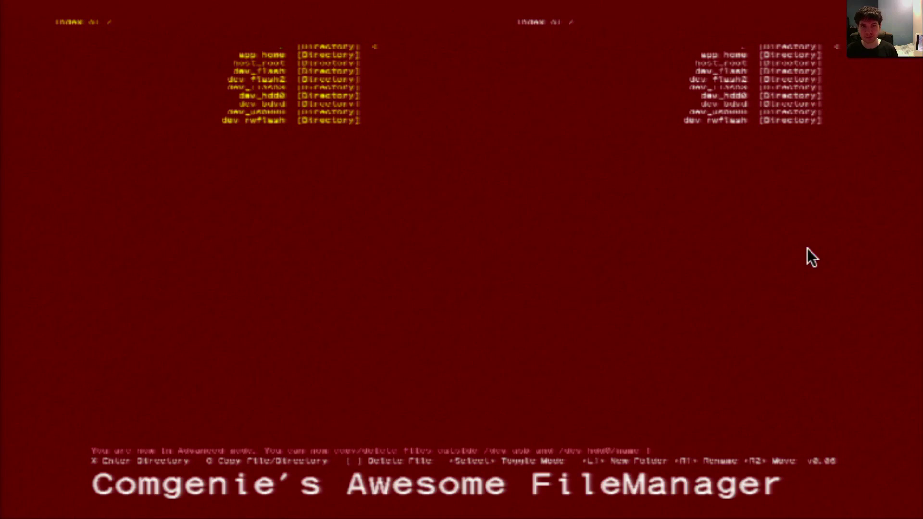
Step: Open dev_rwflash/vsh/resource in the left pane
{"action": "key", "text": "Down"}
{"action": "key", "text": "Down"}
{"action": "key", "text": "Down"}
{"action": "key", "text": "Down"}
{"action": "key", "text": "Down"}
{"action": "key", "text": "Down"}
{"action": "key", "text": "Down"}
{"action": "key", "text": "Down"}
{"action": "key", "text": "Down"}
{"action": "key", "text": "Return"}
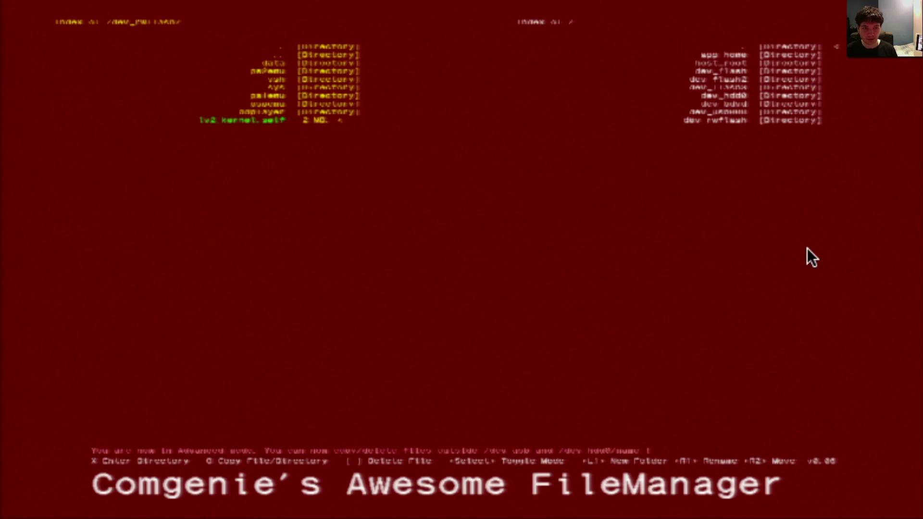
{"action": "key", "text": "Up"}
{"action": "key", "text": "Up"}
{"action": "key", "text": "Up"}
{"action": "key", "text": "Up"}
{"action": "key", "text": "Up"}
{"action": "key", "text": "Return"}
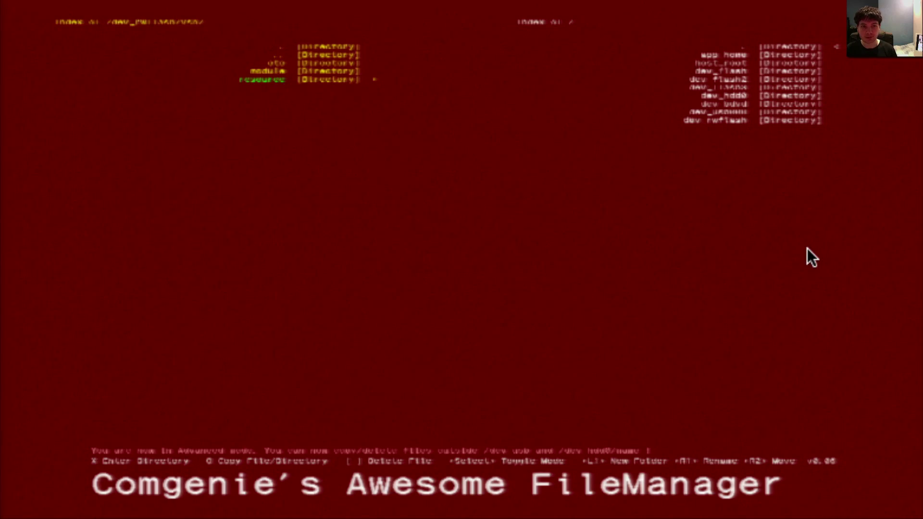
{"action": "key", "text": "Return"}
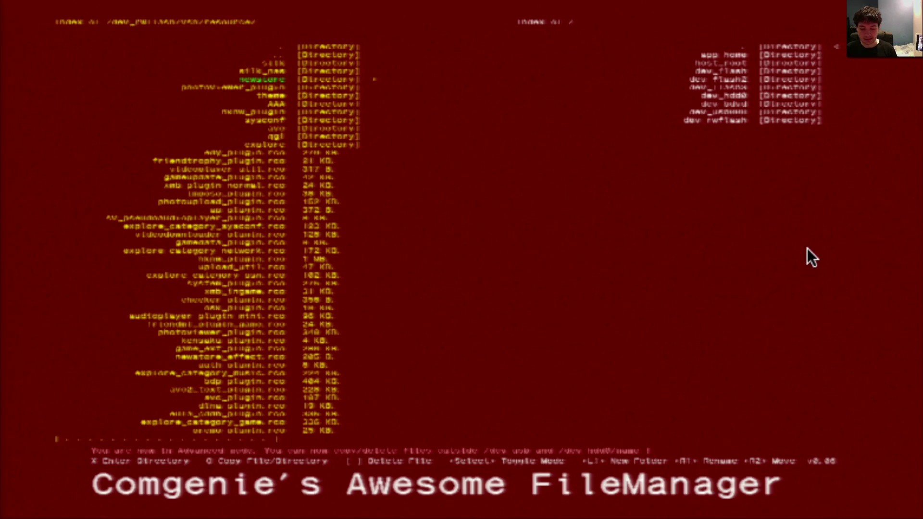
Step: Open dev_usb000 in the right pane and copy coldboot.raf and coldboot_stereo.ac3 into resource
{"action": "key", "text": "Down"}
{"action": "key", "text": "Down"}
{"action": "key", "text": "Down"}
{"action": "key", "text": "Down"}
{"action": "key", "text": "Down"}
{"action": "key", "text": "Down"}
{"action": "key", "text": "Down"}
{"action": "key", "text": "Down"}
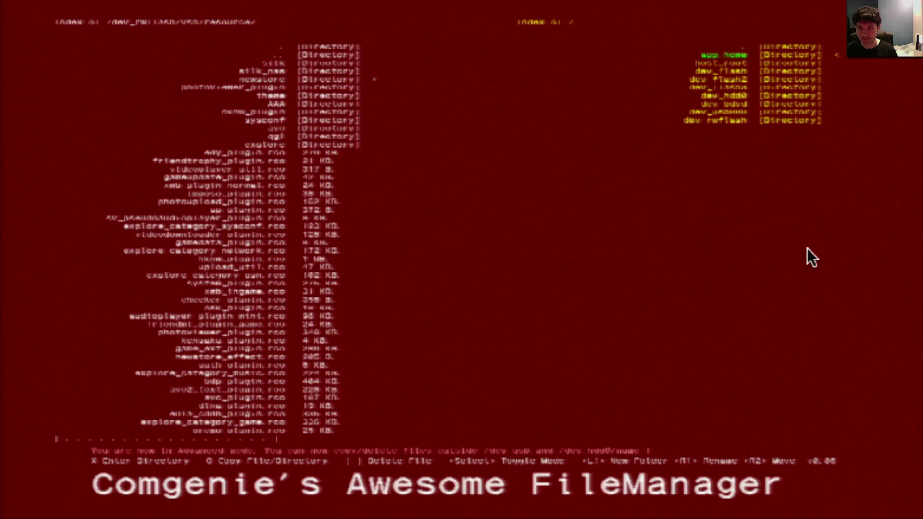
{"action": "key", "text": "Return"}
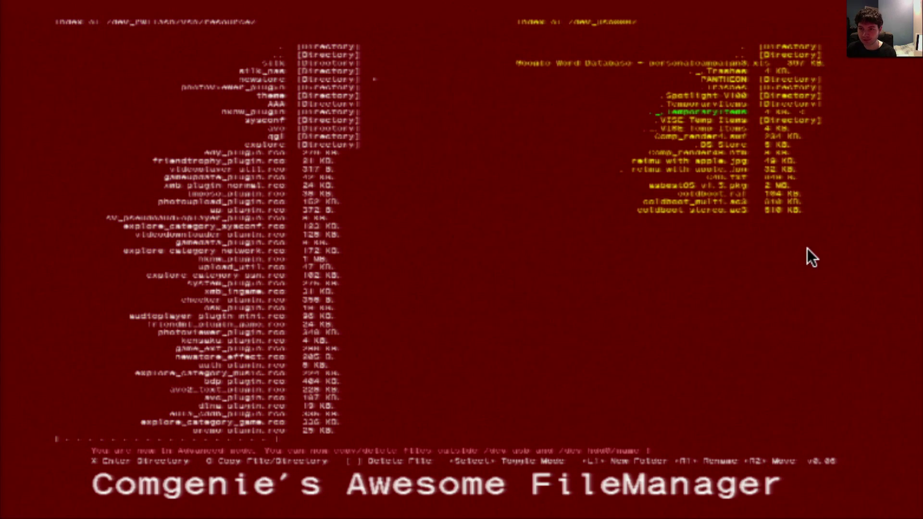
{"action": "key", "text": "Down"}
{"action": "key", "text": "Down"}
{"action": "key", "text": "Down"}
{"action": "key", "text": "Down"}
{"action": "key", "text": "Down"}
{"action": "key", "text": "Down"}
{"action": "key", "text": "Down"}
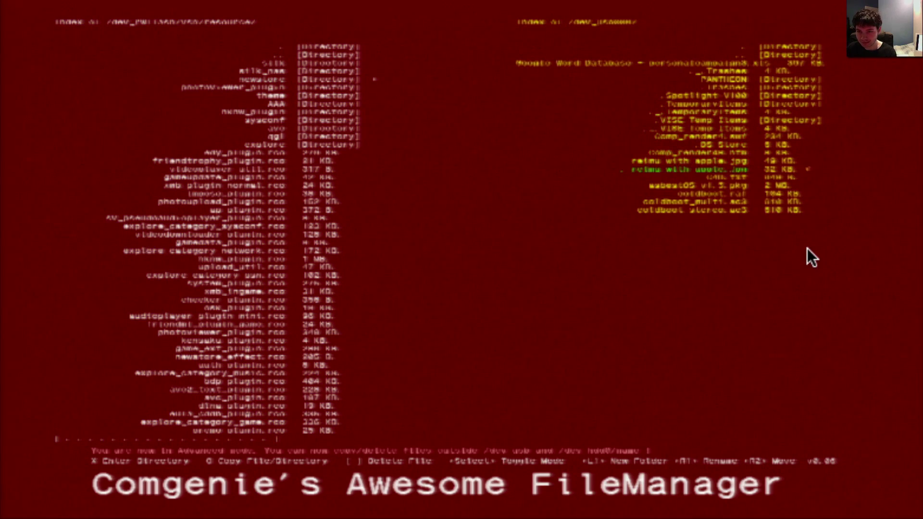
{"action": "key", "text": "Down"}
{"action": "key", "text": "Down"}
{"action": "key", "text": "Down"}
{"action": "key", "text": "o"}
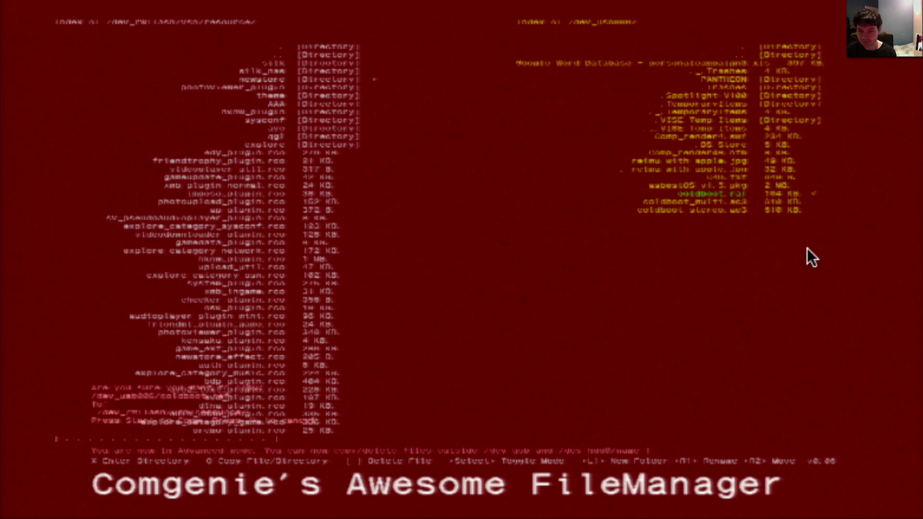
{"action": "key", "text": "Return"}
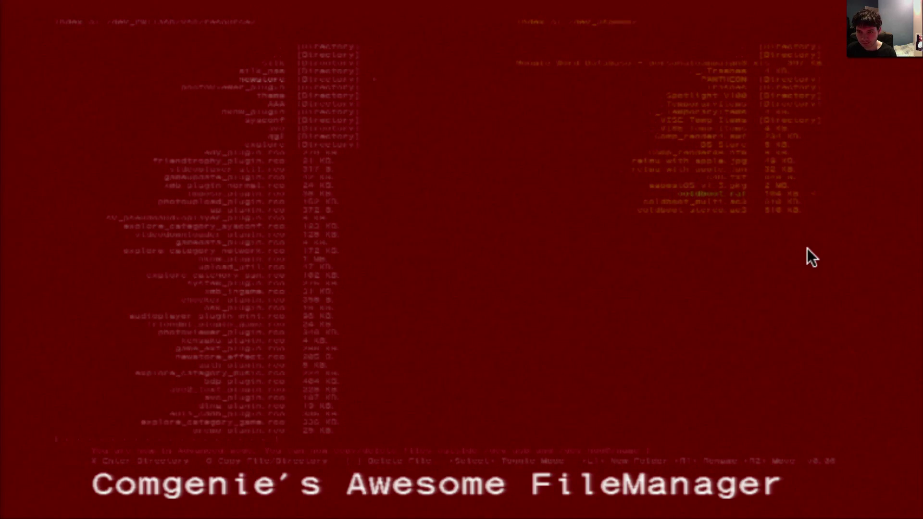
{"action": "key", "text": "Down"}
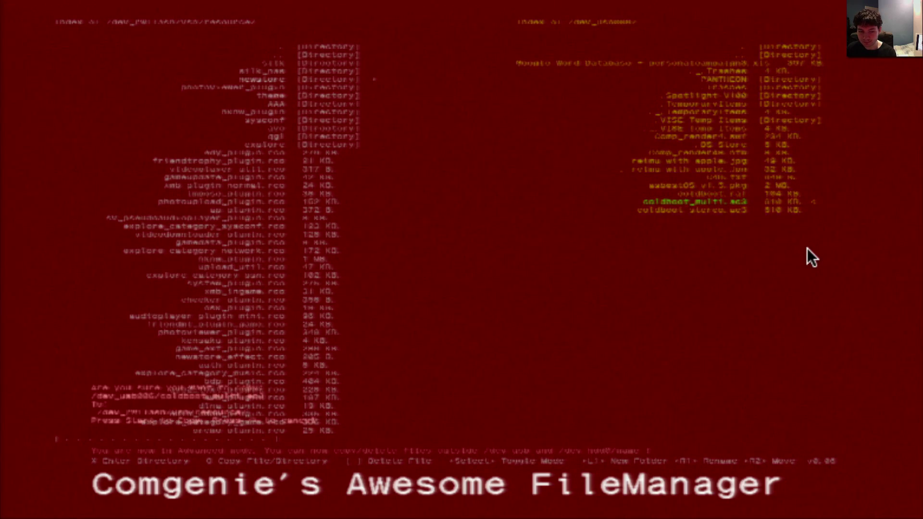
{"action": "key", "text": "Down"}
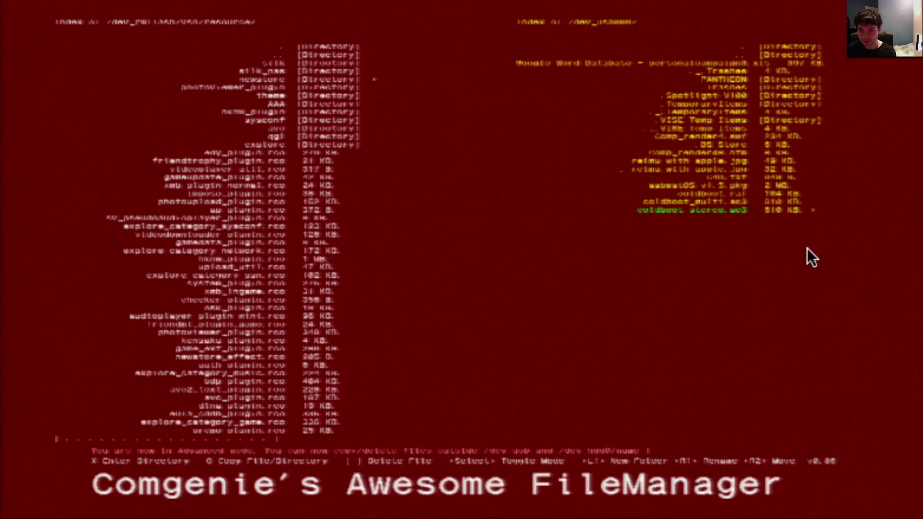
{"action": "key", "text": "o"}
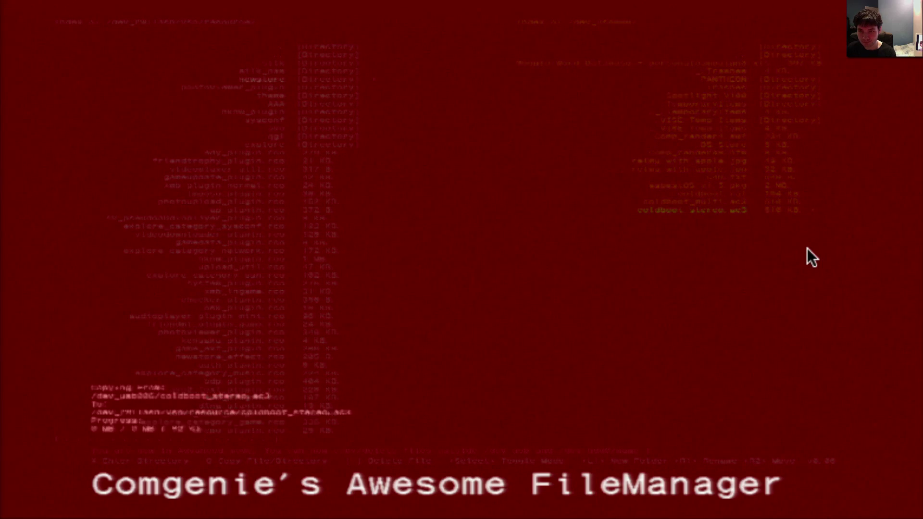